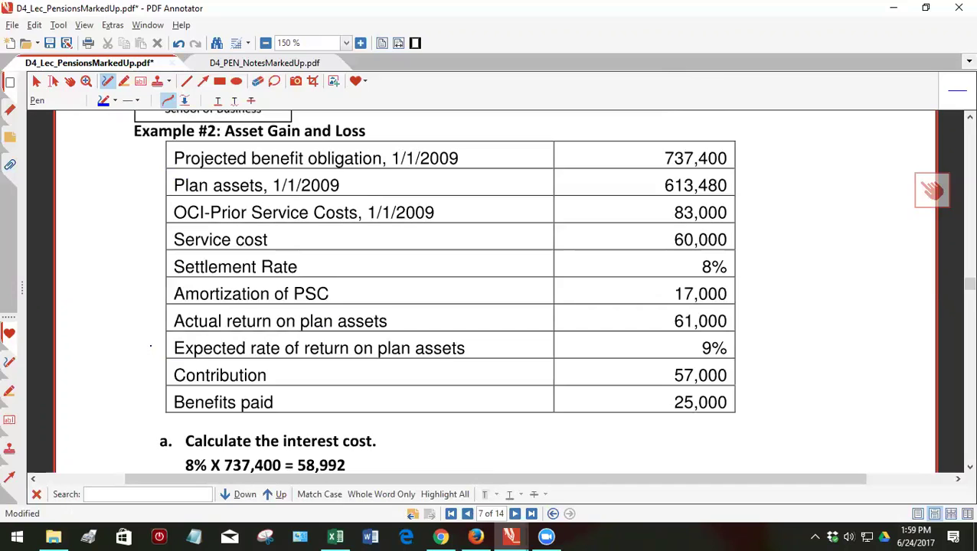
# Draw blue checkmarks beside the Actual return, Expected rate of return and Settlement Rate rows.
pyautogui.rightClick(165, 312)
pyautogui.moveTo(156, 318); pyautogui.dragTo(166, 312)
pyautogui.moveTo(158, 348)
pyautogui.mouseDown()
pyautogui.moveTo(163, 354)
pyautogui.moveTo(171, 335)
pyautogui.mouseUp()
pyautogui.moveTo(158, 268)
pyautogui.mouseDown()
pyautogui.moveTo(164, 274)
pyautogui.moveTo(173, 259)
pyautogui.mouseUp()
pyautogui.scroll(-1, 149, 441)
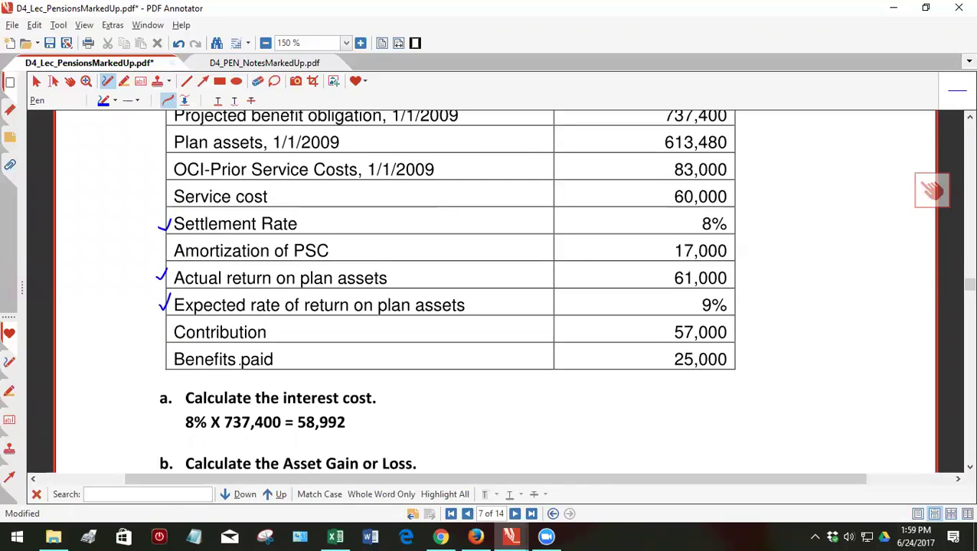
# Tick question a and handwrite 'Settlement Rate × PBO' beside it.
pyautogui.moveTo(377, 398); pyautogui.dragTo(388, 390)
pyautogui.moveTo(433, 404); pyautogui.dragTo(508, 403)
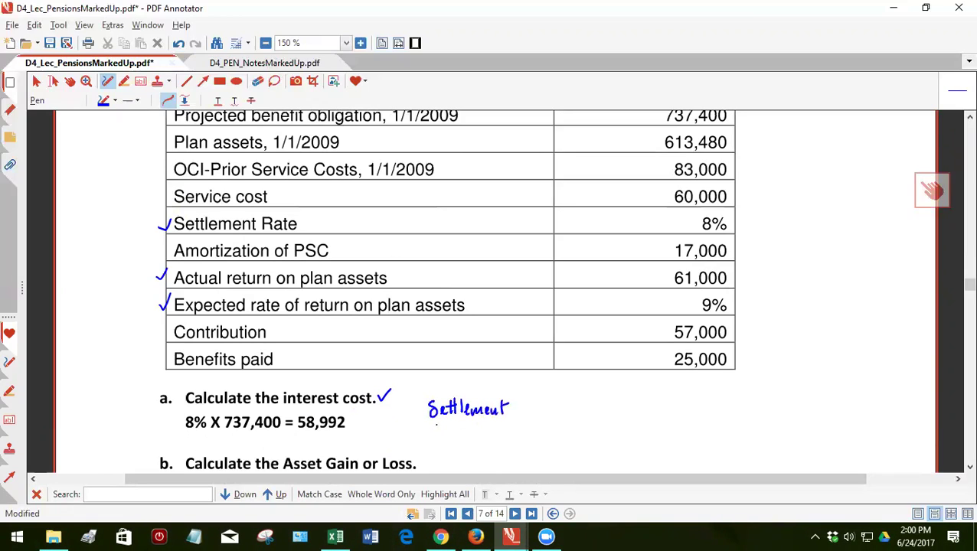
pyautogui.moveTo(436, 423)
pyautogui.mouseDown()
pyautogui.moveTo(477, 431)
pyautogui.moveTo(526, 417)
pyautogui.moveTo(516, 418)
pyautogui.mouseUp()
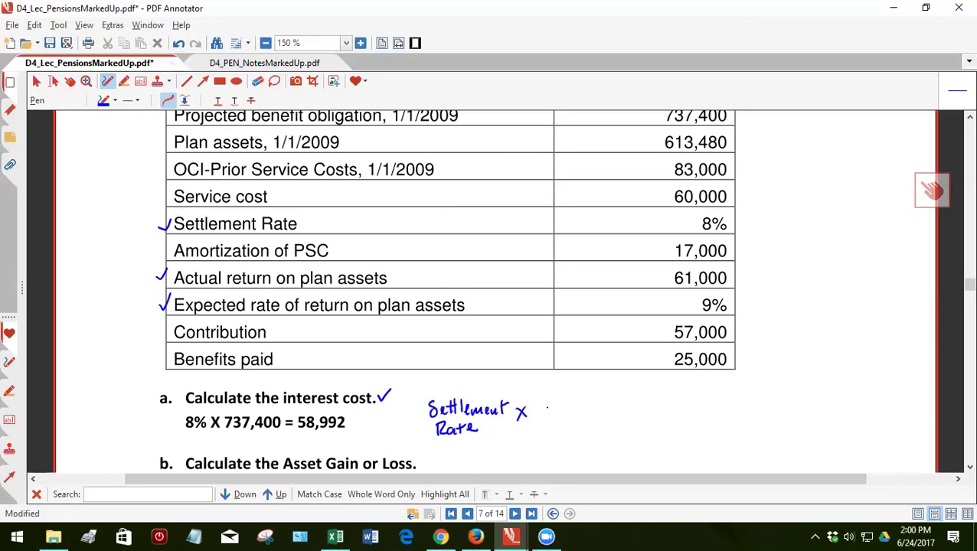
pyautogui.moveTo(545, 399)
pyautogui.mouseDown()
pyautogui.moveTo(545, 421)
pyautogui.moveTo(545, 408)
pyautogui.moveTo(555, 415)
pyautogui.mouseUp()
pyautogui.moveTo(556, 398); pyautogui.dragTo(554, 414)
pyautogui.moveTo(571, 397)
pyautogui.mouseDown()
pyautogui.moveTo(580, 423)
pyautogui.moveTo(609, 422)
pyautogui.mouseUp()
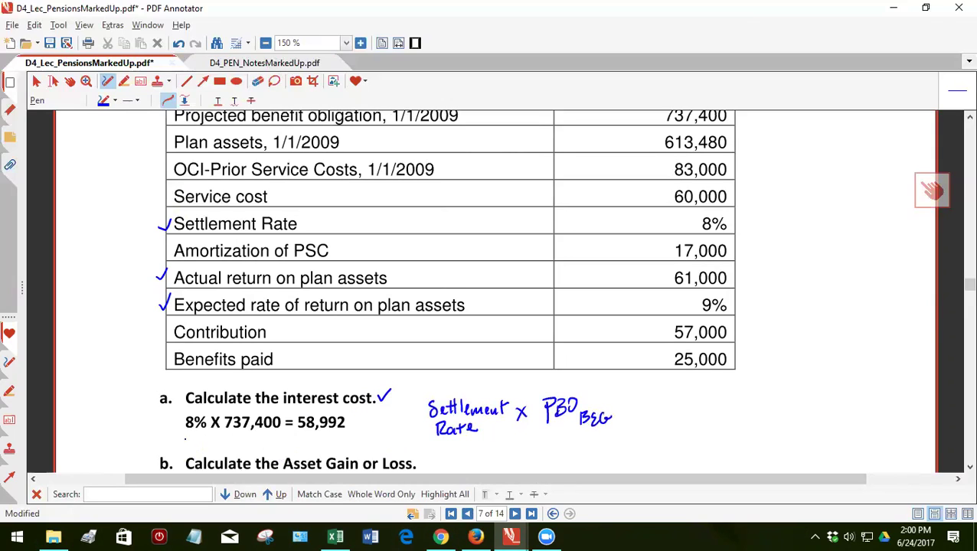
# Tick 8% and 737,400, circle 58,992, and finish the note with '= INT. COST.'.
pyautogui.moveTo(186, 435); pyautogui.dragTo(195, 432)
pyautogui.moveTo(241, 435); pyautogui.dragTo(252, 432)
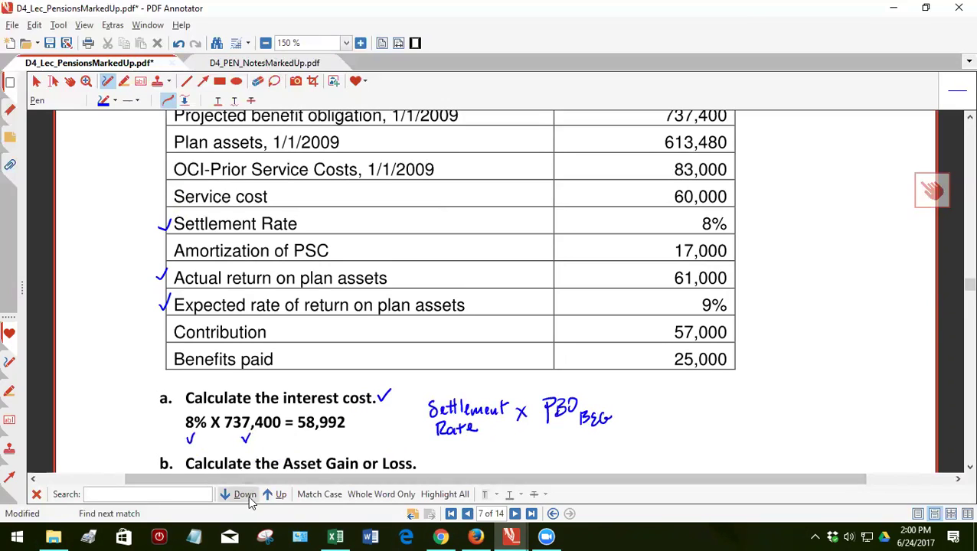
pyautogui.moveTo(325, 408)
pyautogui.mouseDown()
pyautogui.moveTo(340, 406)
pyautogui.moveTo(299, 431)
pyautogui.moveTo(360, 405)
pyautogui.moveTo(330, 398)
pyautogui.mouseUp()
pyautogui.moveTo(626, 403)
pyautogui.mouseDown()
pyautogui.moveTo(663, 401)
pyautogui.moveTo(681, 387)
pyautogui.moveTo(689, 398)
pyautogui.mouseUp()
pyautogui.moveTo(692, 395)
pyautogui.mouseDown()
pyautogui.moveTo(656, 418)
pyautogui.moveTo(662, 427)
pyautogui.mouseUp()
pyautogui.moveTo(672, 417); pyautogui.dragTo(680, 426)
pyautogui.click(690, 422)
pyautogui.moveTo(695, 412)
pyautogui.mouseDown()
pyautogui.moveTo(695, 426)
pyautogui.moveTo(706, 408)
pyautogui.mouseUp()
pyautogui.click(708, 424)
# Check off the 9% rate and the 613,480 plan assets figure in Example #2.
pyautogui.scroll(-3, 489, 291)
pyautogui.scroll(3, 490, 291)
pyautogui.scroll(-1, 697, 420)
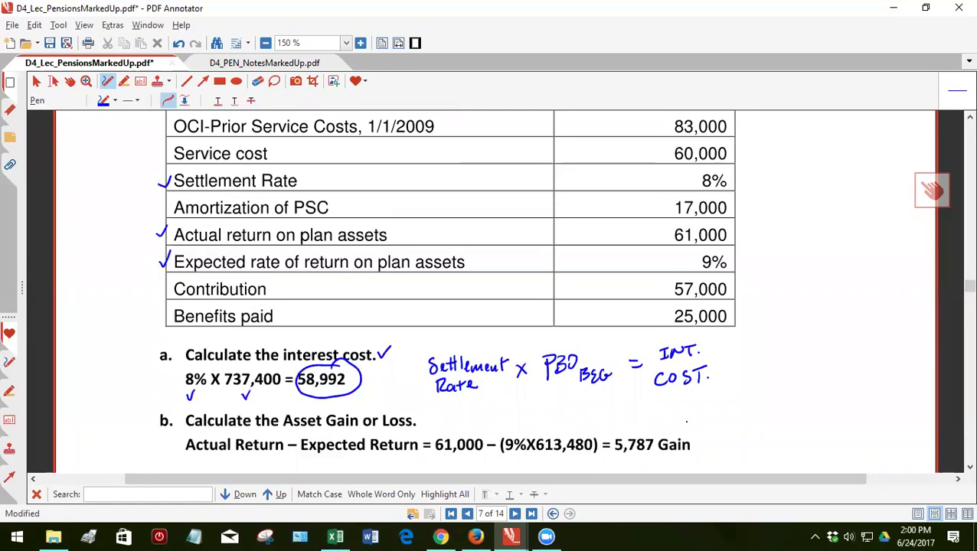
pyautogui.scroll(-2, 602, 421)
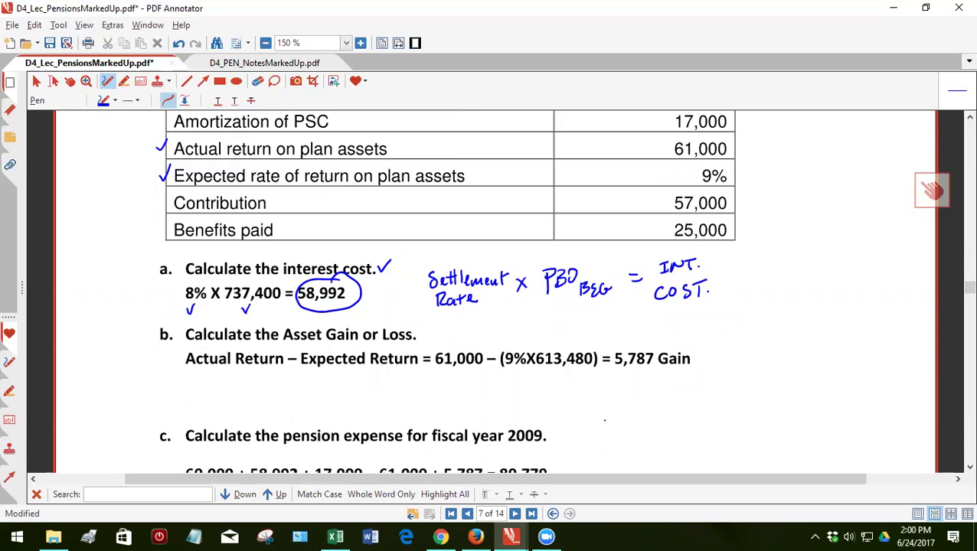
pyautogui.scroll(2, 604, 419)
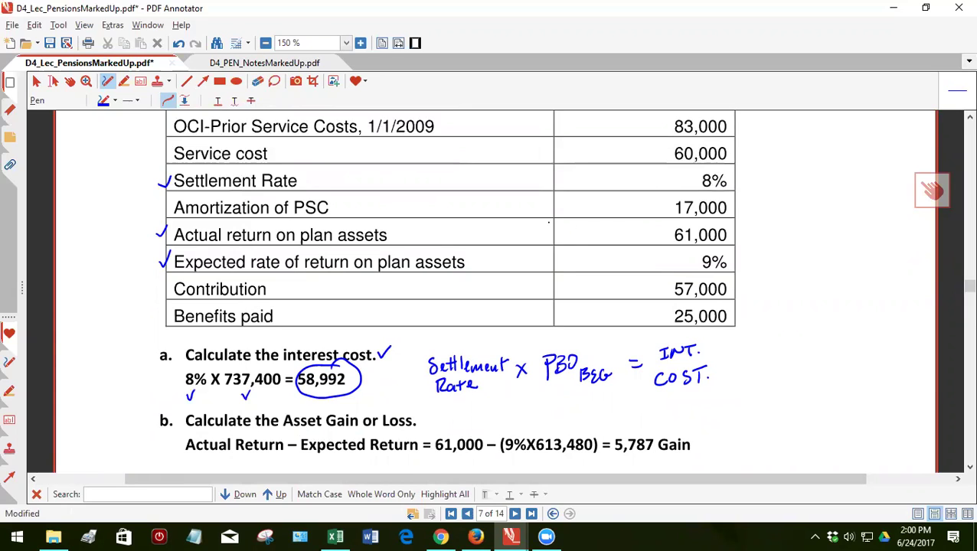
pyautogui.moveTo(731, 262); pyautogui.dragTo(744, 251)
pyautogui.scroll(1, 735, 156)
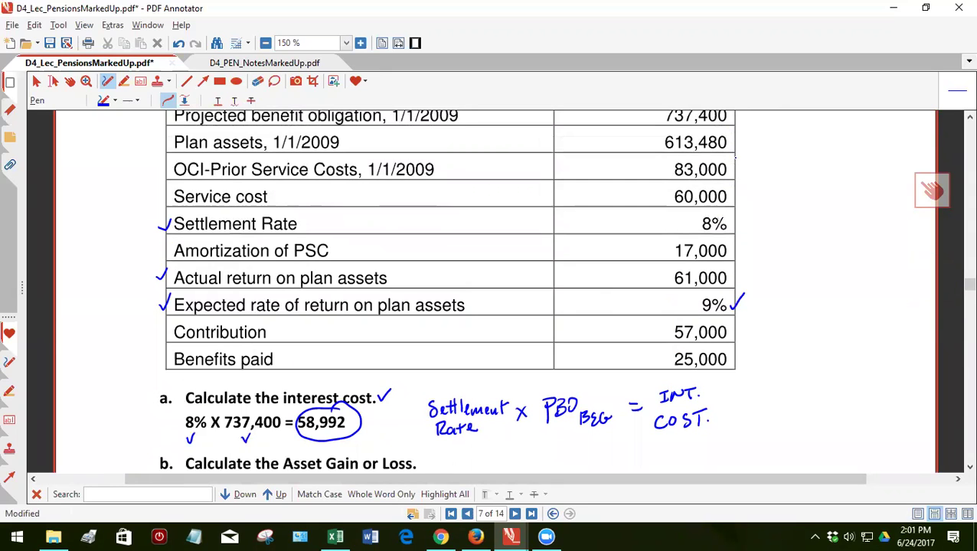
pyautogui.moveTo(731, 143); pyautogui.dragTo(747, 137)
pyautogui.scroll(-3, 740, 116)
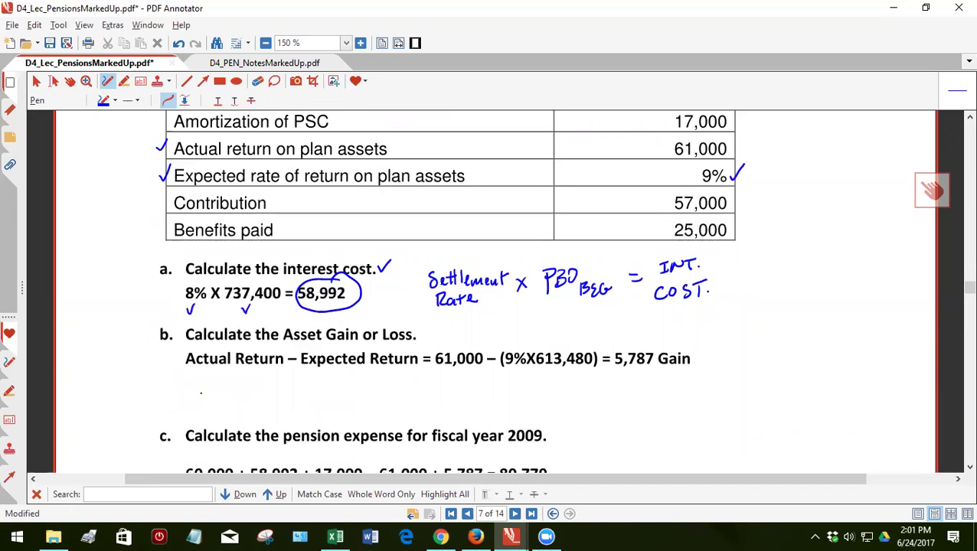
# Handwrite '9% × 613,480 = E[Ret] = 55,213' below the asset gain formula.
pyautogui.moveTo(177, 388)
pyautogui.mouseDown()
pyautogui.moveTo(183, 405)
pyautogui.moveTo(193, 404)
pyautogui.mouseUp()
pyautogui.moveTo(214, 387)
pyautogui.mouseDown()
pyautogui.moveTo(223, 397)
pyautogui.moveTo(214, 397)
pyautogui.moveTo(245, 396)
pyautogui.mouseUp()
pyautogui.moveTo(249, 386); pyautogui.dragTo(251, 398)
pyautogui.moveTo(262, 392)
pyautogui.mouseDown()
pyautogui.moveTo(261, 401)
pyautogui.moveTo(277, 393)
pyautogui.moveTo(273, 401)
pyautogui.mouseUp()
pyautogui.moveTo(287, 386)
pyautogui.mouseDown()
pyautogui.moveTo(284, 400)
pyautogui.moveTo(294, 393)
pyautogui.mouseUp()
pyautogui.moveTo(304, 391)
pyautogui.mouseDown()
pyautogui.moveTo(337, 403)
pyautogui.moveTo(335, 390)
pyautogui.moveTo(349, 410)
pyautogui.moveTo(376, 400)
pyautogui.mouseUp()
pyautogui.moveTo(369, 391)
pyautogui.mouseDown()
pyautogui.moveTo(382, 391)
pyautogui.moveTo(393, 410)
pyautogui.mouseUp()
pyautogui.moveTo(393, 410); pyautogui.dragTo(416, 392)
pyautogui.moveTo(406, 400); pyautogui.dragTo(414, 399)
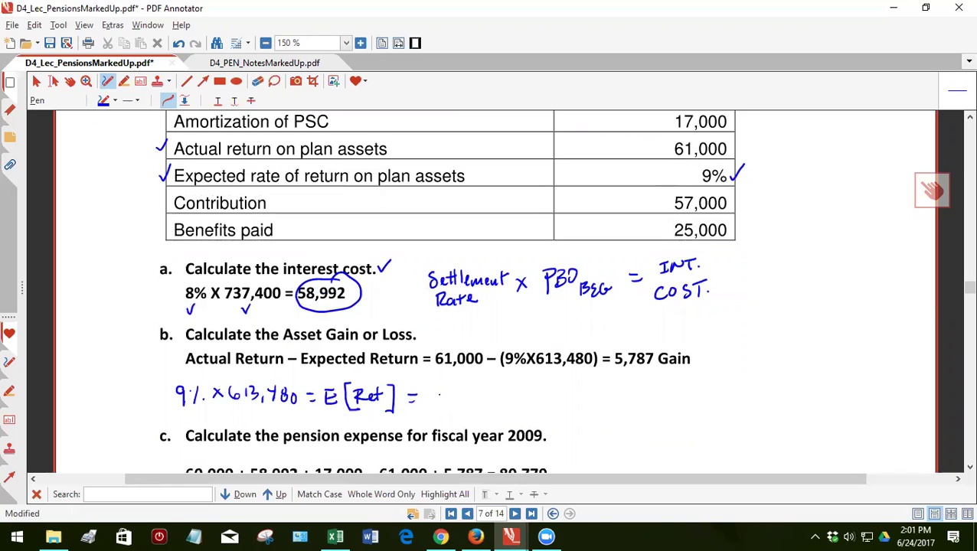
pyautogui.moveTo(441, 386)
pyautogui.mouseDown()
pyautogui.moveTo(432, 401)
pyautogui.moveTo(460, 404)
pyautogui.mouseUp()
pyautogui.moveTo(464, 388); pyautogui.dragTo(490, 401)
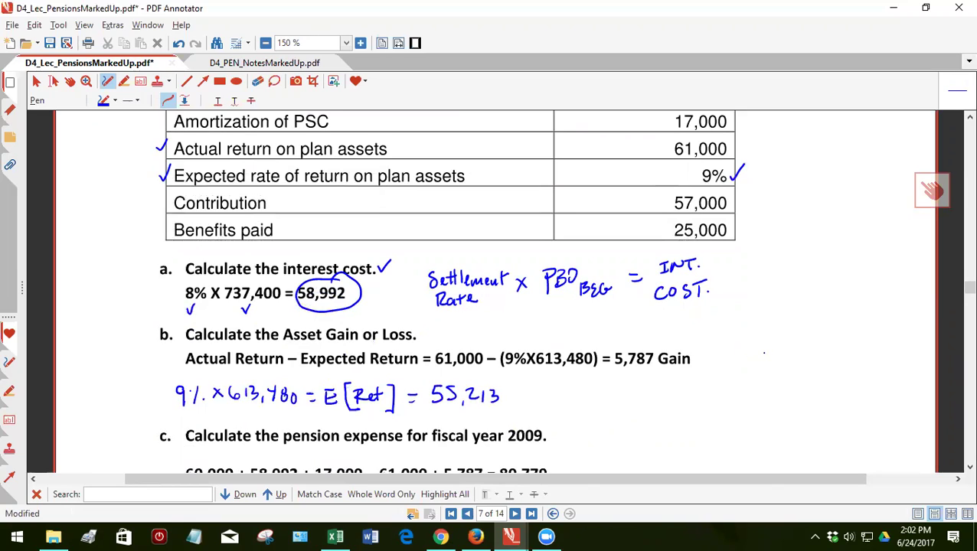
# Write 61,000 beside the Gain line and label it ActRet.
pyautogui.moveTo(768, 335); pyautogui.dragTo(763, 338)
pyautogui.moveTo(773, 334); pyautogui.dragTo(780, 350)
pyautogui.moveTo(790, 338); pyautogui.dragTo(792, 337)
pyautogui.moveTo(803, 339)
pyautogui.mouseDown()
pyautogui.moveTo(798, 346)
pyautogui.moveTo(804, 339)
pyautogui.mouseUp()
pyautogui.moveTo(816, 338); pyautogui.dragTo(814, 340)
pyautogui.moveTo(701, 349)
pyautogui.mouseDown()
pyautogui.moveTo(747, 339)
pyautogui.moveTo(703, 369)
pyautogui.moveTo(712, 369)
pyautogui.mouseUp()
pyautogui.moveTo(703, 362)
pyautogui.mouseDown()
pyautogui.moveTo(719, 369)
pyautogui.moveTo(750, 354)
pyautogui.moveTo(765, 369)
pyautogui.moveTo(819, 367)
pyautogui.mouseUp()
# Write E(Ret) as (55,213) under 61,000 and underline it.
pyautogui.moveTo(833, 349); pyautogui.dragTo(833, 369)
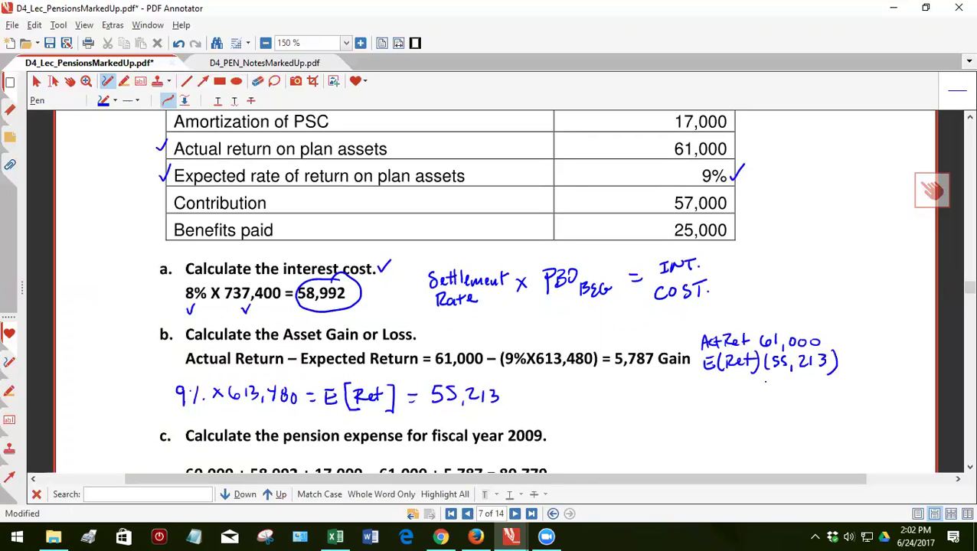
pyautogui.moveTo(767, 380); pyautogui.dragTo(832, 374)
pyautogui.moveTo(778, 418); pyautogui.dragTo(830, 411)
pyautogui.moveTo(789, 426); pyautogui.dragTo(825, 422)
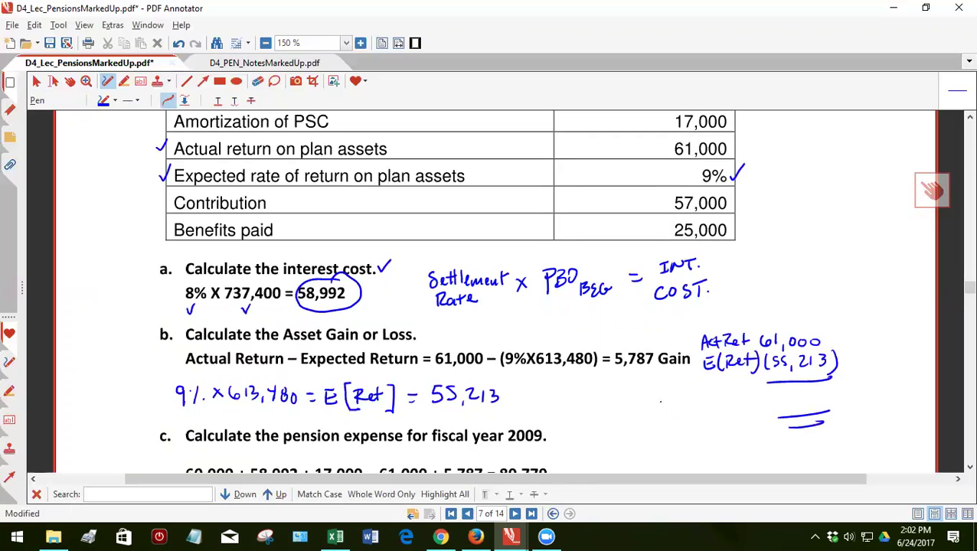
# Write 'Gain (Loss) 5,787' with a double underline and tick the expected return figure.
pyautogui.moveTo(660, 399)
pyautogui.mouseDown()
pyautogui.moveTo(652, 418)
pyautogui.moveTo(675, 414)
pyautogui.mouseUp()
pyautogui.moveTo(680, 404); pyautogui.dragTo(680, 414)
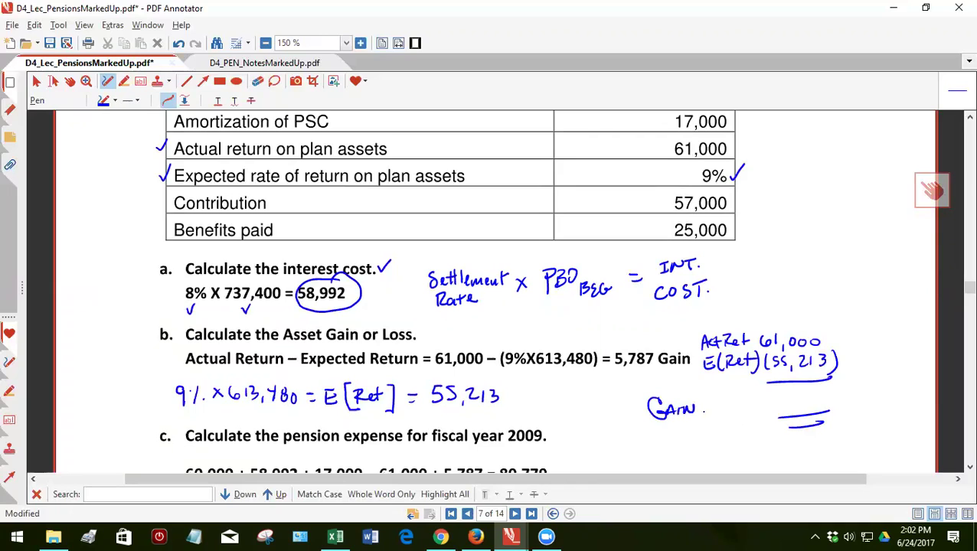
pyautogui.moveTo(706, 389)
pyautogui.mouseDown()
pyautogui.moveTo(702, 417)
pyautogui.moveTo(727, 406)
pyautogui.moveTo(741, 417)
pyautogui.mouseUp()
pyautogui.moveTo(793, 389); pyautogui.dragTo(784, 408)
pyautogui.moveTo(797, 401); pyautogui.dragTo(801, 402)
pyautogui.moveTo(805, 390)
pyautogui.mouseDown()
pyautogui.moveTo(810, 404)
pyautogui.moveTo(828, 389)
pyautogui.mouseUp()
pyautogui.moveTo(831, 389)
pyautogui.mouseDown()
pyautogui.moveTo(838, 403)
pyautogui.moveTo(844, 391)
pyautogui.mouseUp()
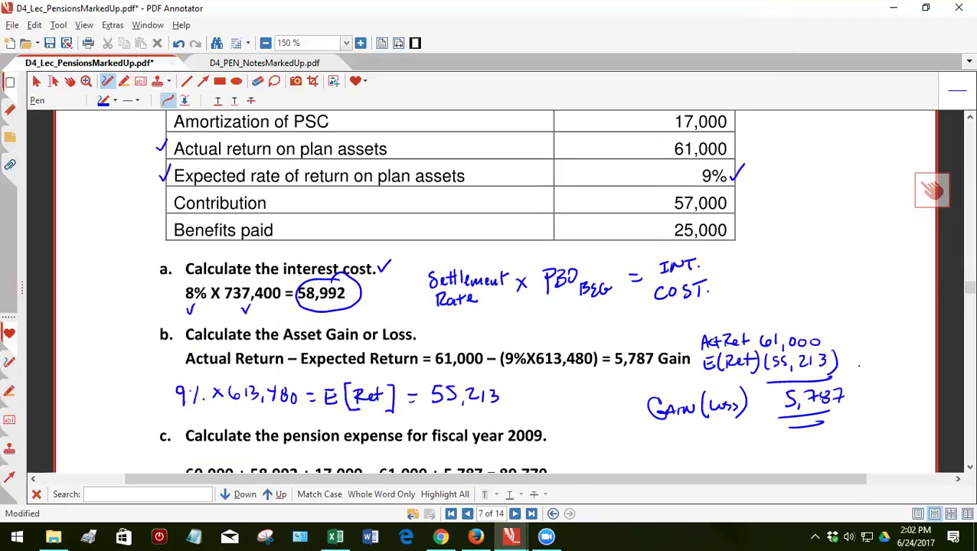
pyautogui.moveTo(862, 359); pyautogui.dragTo(875, 355)
# Brace the PBO and plan assets values and label them 'Pension Asset/Liability'.
pyautogui.scroll(-1, 843, 396)
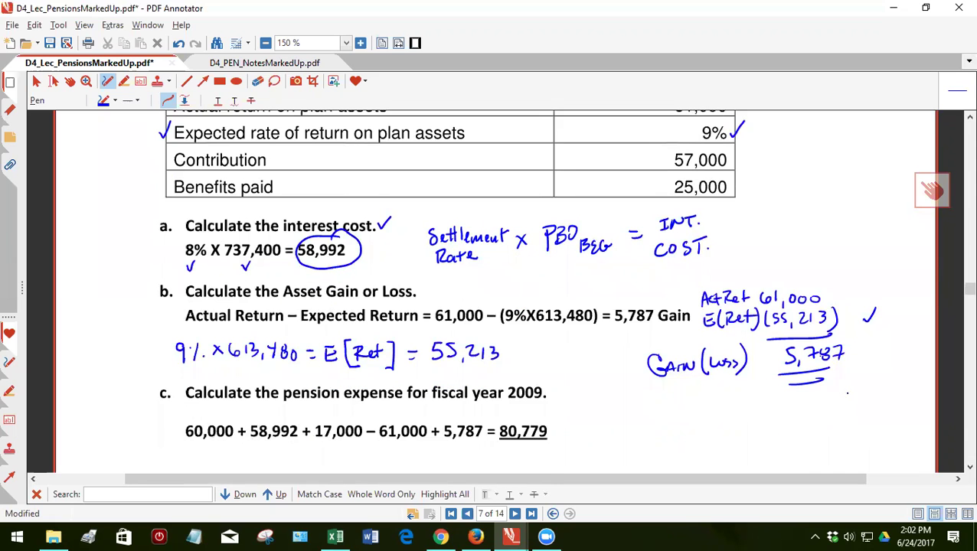
pyautogui.scroll(3, 847, 393)
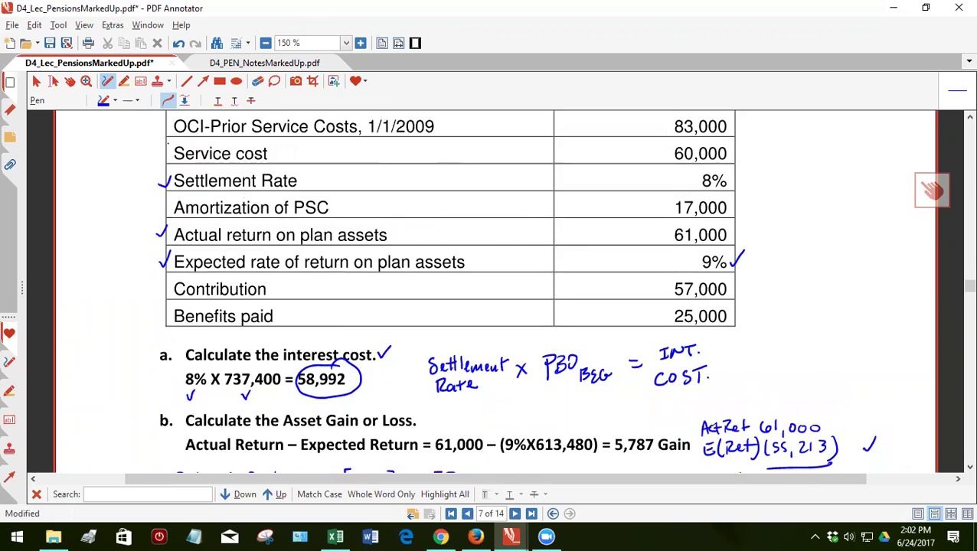
pyautogui.scroll(2, 282, 148)
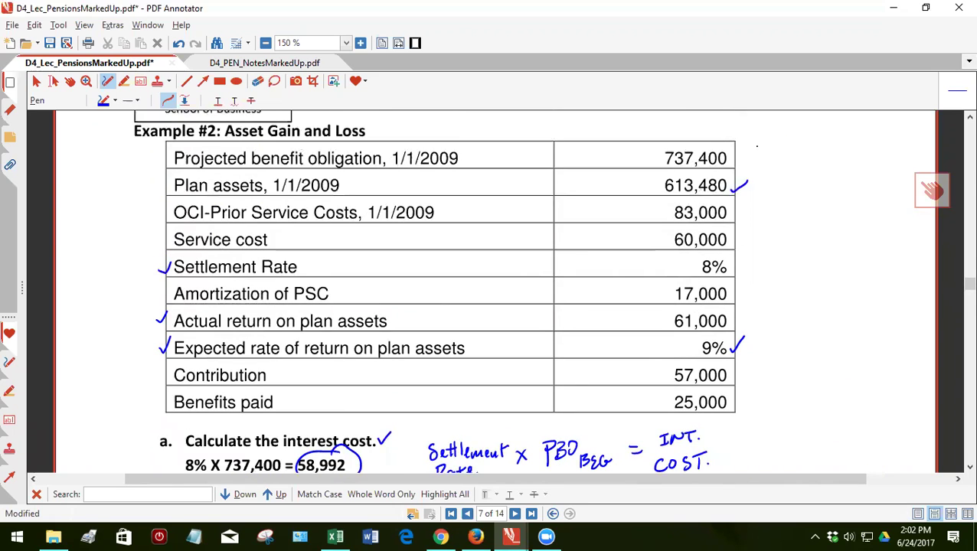
pyautogui.moveTo(735, 143)
pyautogui.mouseDown()
pyautogui.moveTo(747, 162)
pyautogui.moveTo(741, 191)
pyautogui.mouseUp()
pyautogui.moveTo(763, 154); pyautogui.dragTo(762, 166)
pyautogui.click(755, 163)
pyautogui.rightClick(757, 148)
pyautogui.press('Escape')
pyautogui.scroll(1, 489, 306)
pyautogui.moveTo(762, 152)
pyautogui.mouseDown()
pyautogui.moveTo(762, 167)
pyautogui.moveTo(774, 170)
pyautogui.moveTo(847, 165)
pyautogui.moveTo(854, 153)
pyautogui.moveTo(856, 175)
pyautogui.moveTo(876, 169)
pyautogui.mouseUp()
pyautogui.moveTo(875, 160); pyautogui.dragTo(891, 169)
pyautogui.moveTo(890, 163); pyautogui.dragTo(913, 169)
pyautogui.moveTo(913, 161); pyautogui.dragTo(908, 175)
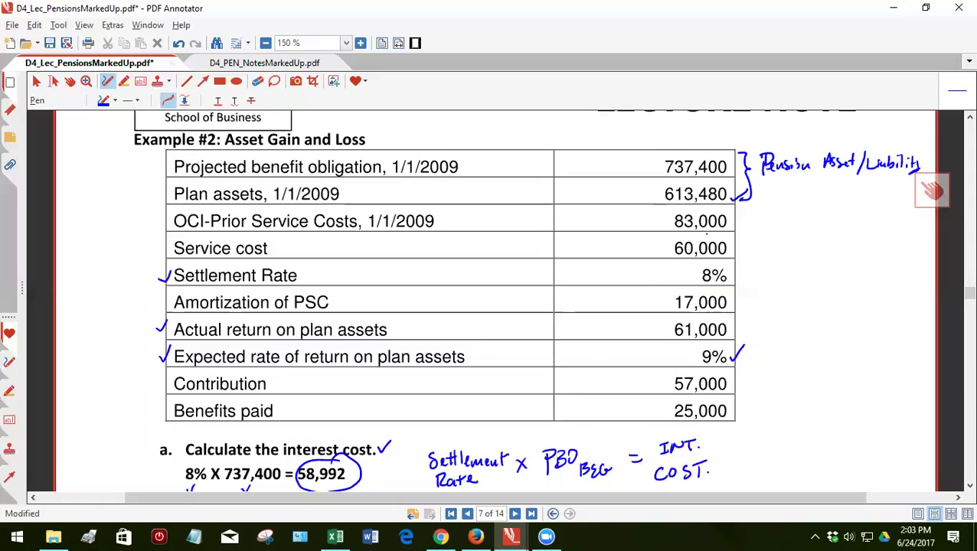
# Dash beside 83,000 and tick the OCI-Prior Service Costs and Service cost rows.
pyautogui.moveTo(733, 220); pyautogui.dragTo(746, 220)
pyautogui.moveTo(162, 218); pyautogui.dragTo(174, 210)
pyautogui.moveTo(444, 222); pyautogui.dragTo(457, 211)
pyautogui.moveTo(158, 249)
pyautogui.mouseDown()
pyautogui.moveTo(172, 242)
pyautogui.moveTo(132, 254)
pyautogui.moveTo(139, 282)
pyautogui.mouseUp()
# Number Service cost 1 and Settlement Rate 2, and write 8% beside Settlement Rate.
pyautogui.click(140, 252)
pyautogui.click(143, 281)
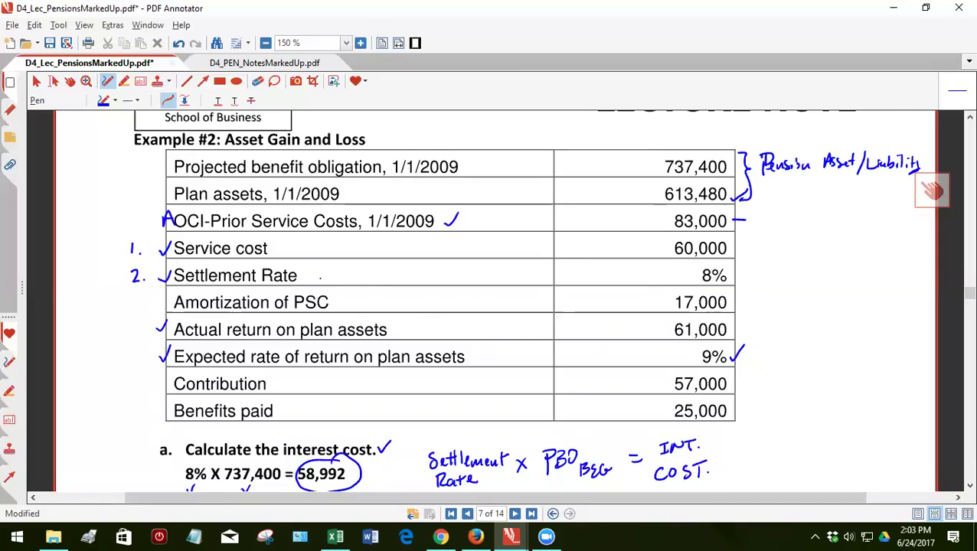
pyautogui.moveTo(320, 269); pyautogui.dragTo(331, 283)
pyautogui.moveTo(332, 277); pyautogui.dragTo(335, 281)
pyautogui.click(344, 280)
pyautogui.scroll(-3, 348, 283)
pyautogui.scroll(1, 348, 283)
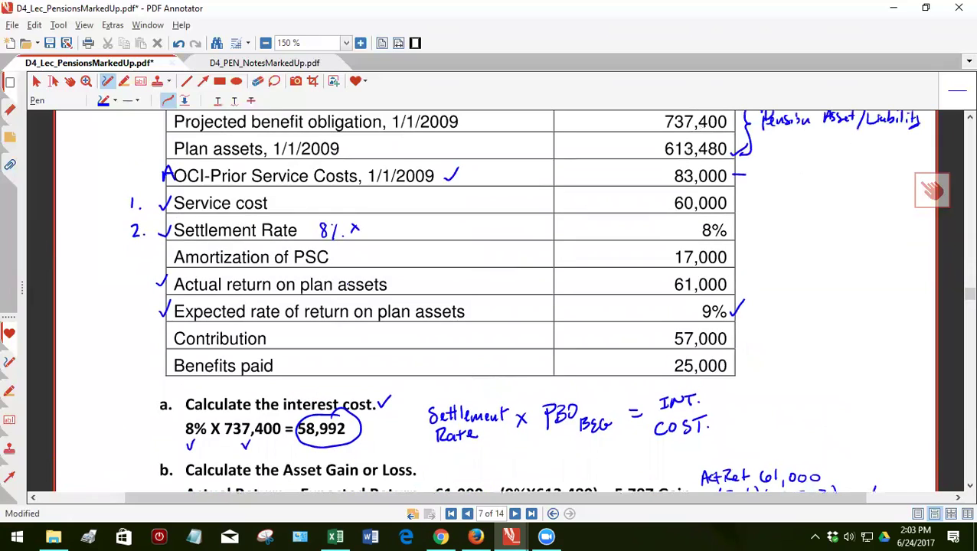
# Complete the interest product as 8% × 737,400 = 58,992.
pyautogui.moveTo(369, 223)
pyautogui.mouseDown()
pyautogui.moveTo(375, 241)
pyautogui.moveTo(386, 225)
pyautogui.moveTo(383, 241)
pyautogui.mouseUp()
pyautogui.moveTo(392, 222)
pyautogui.mouseDown()
pyautogui.moveTo(404, 223)
pyautogui.moveTo(397, 244)
pyautogui.mouseUp()
pyautogui.moveTo(408, 239); pyautogui.dragTo(429, 235)
pyautogui.moveTo(426, 227)
pyautogui.mouseDown()
pyautogui.moveTo(425, 244)
pyautogui.moveTo(439, 228)
pyautogui.mouseUp()
pyautogui.moveTo(450, 228); pyautogui.dragTo(457, 228)
pyautogui.moveTo(450, 233)
pyautogui.mouseDown()
pyautogui.moveTo(480, 239)
pyautogui.moveTo(501, 226)
pyautogui.moveTo(512, 239)
pyautogui.moveTo(539, 238)
pyautogui.mouseUp()
pyautogui.moveTo(132, 247); pyautogui.dragTo(129, 263)
# Number Amortization of PSC 3 and Actual return 4, with plus signs before items 1–3 and 61,000.
pyautogui.click(147, 260)
pyautogui.moveTo(106, 196); pyautogui.dragTo(106, 209)
pyautogui.moveTo(100, 203)
pyautogui.mouseDown()
pyautogui.moveTo(113, 203)
pyautogui.moveTo(113, 233)
pyautogui.mouseUp()
pyautogui.moveTo(108, 227)
pyautogui.mouseDown()
pyautogui.moveTo(119, 226)
pyautogui.moveTo(114, 261)
pyautogui.moveTo(120, 255)
pyautogui.mouseUp()
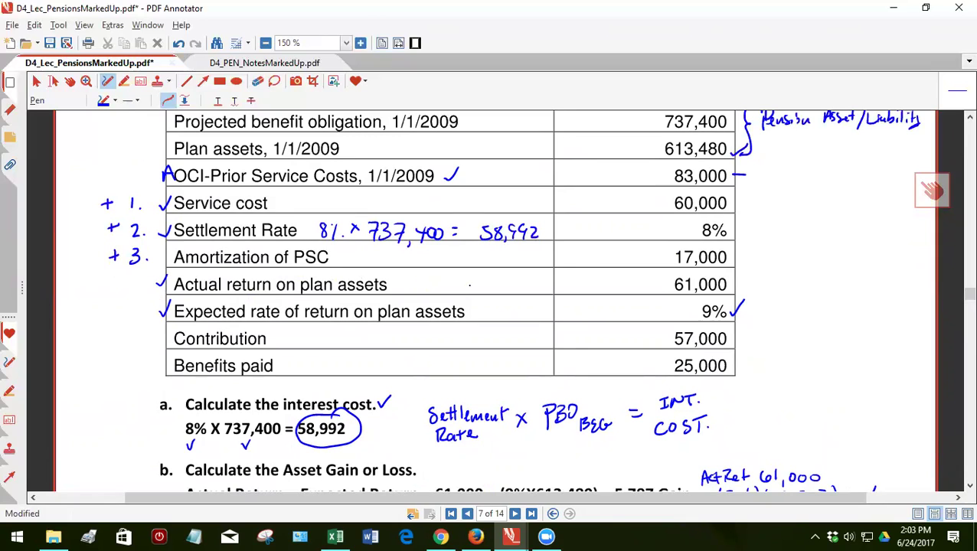
pyautogui.moveTo(665, 276); pyautogui.dragTo(665, 291)
pyautogui.moveTo(659, 284); pyautogui.dragTo(673, 283)
pyautogui.moveTo(142, 275); pyautogui.dragTo(144, 294)
# Note that Act Ret lowers Pension Exp and begin the negative-case note.
pyautogui.moveTo(753, 265); pyautogui.dragTo(753, 282)
pyautogui.moveTo(745, 273)
pyautogui.mouseDown()
pyautogui.moveTo(770, 264)
pyautogui.moveTo(774, 277)
pyautogui.mouseUp()
pyautogui.moveTo(779, 269); pyautogui.dragTo(783, 277)
pyautogui.moveTo(778, 271); pyautogui.dragTo(787, 271)
pyautogui.moveTo(794, 270); pyautogui.dragTo(801, 277)
pyautogui.moveTo(809, 273); pyautogui.dragTo(813, 277)
pyautogui.moveTo(808, 269)
pyautogui.mouseDown()
pyautogui.moveTo(835, 280)
pyautogui.moveTo(856, 271)
pyautogui.mouseUp()
pyautogui.moveTo(858, 272)
pyautogui.mouseDown()
pyautogui.moveTo(903, 269)
pyautogui.moveTo(915, 278)
pyautogui.mouseUp()
pyautogui.moveTo(754, 289); pyautogui.dragTo(766, 288)
pyautogui.moveTo(774, 283)
pyautogui.mouseDown()
pyautogui.moveTo(774, 294)
pyautogui.moveTo(845, 282)
pyautogui.moveTo(858, 297)
pyautogui.moveTo(912, 288)
pyautogui.moveTo(928, 298)
pyautogui.mouseUp()
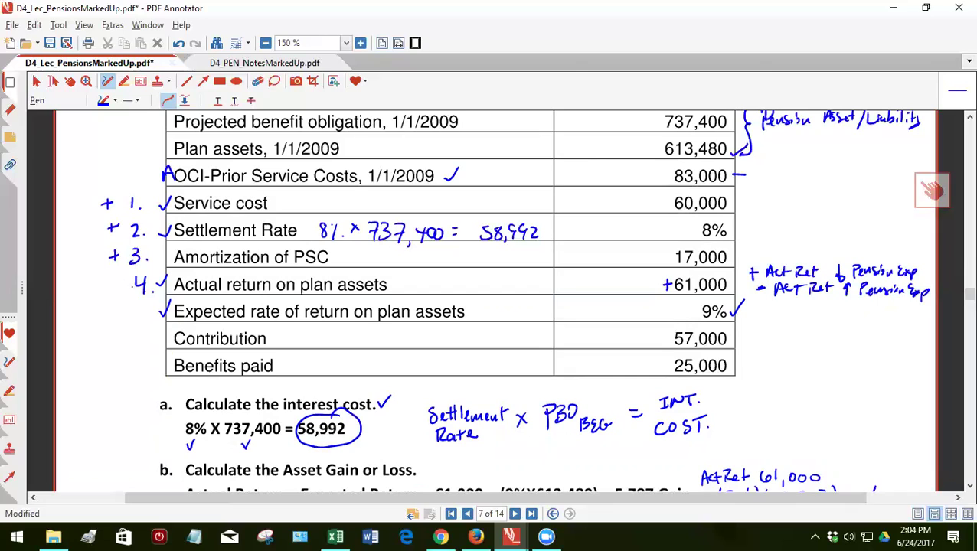
# Write +/- before item 4, number Expected rate row 5, and add 'GAINS/LOSSES' beside it.
pyautogui.moveTo(97, 275)
pyautogui.mouseDown()
pyautogui.moveTo(104, 299)
pyautogui.moveTo(117, 293)
pyautogui.mouseUp()
pyautogui.moveTo(147, 306); pyautogui.dragTo(139, 317)
pyautogui.click(146, 318)
pyautogui.moveTo(474, 294)
pyautogui.mouseDown()
pyautogui.moveTo(520, 306)
pyautogui.moveTo(502, 321)
pyautogui.moveTo(586, 303)
pyautogui.mouseUp()
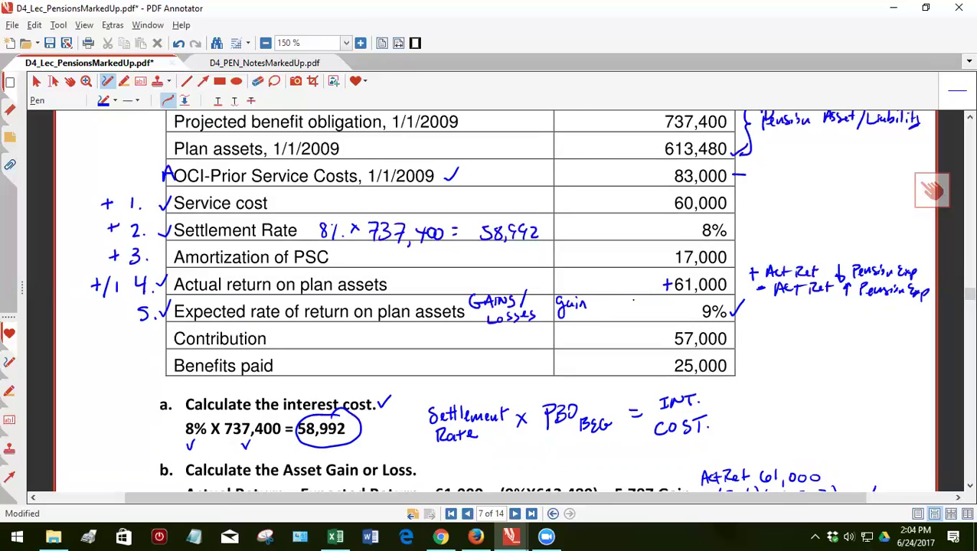
pyautogui.scroll(-1, 633, 301)
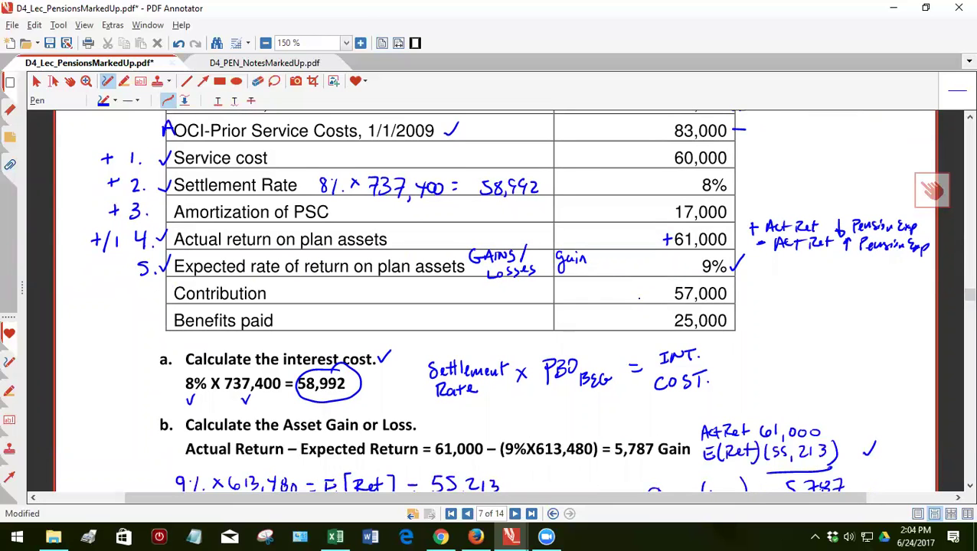
# Write 'Asset Gain $5,787' beside Gain and circle plan assets in the Actual return row.
pyautogui.scroll(-2, 638, 295)
pyautogui.scroll(4, 639, 294)
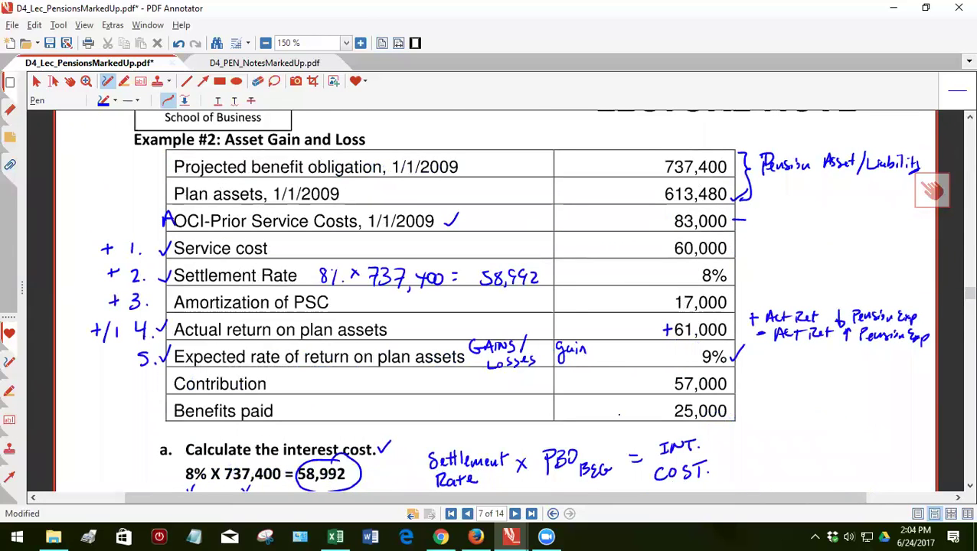
pyautogui.moveTo(600, 343)
pyautogui.mouseDown()
pyautogui.moveTo(596, 357)
pyautogui.moveTo(604, 355)
pyautogui.mouseUp()
pyautogui.moveTo(612, 351); pyautogui.dragTo(610, 362)
pyautogui.moveTo(614, 346)
pyautogui.mouseDown()
pyautogui.moveTo(626, 361)
pyautogui.moveTo(640, 360)
pyautogui.mouseUp()
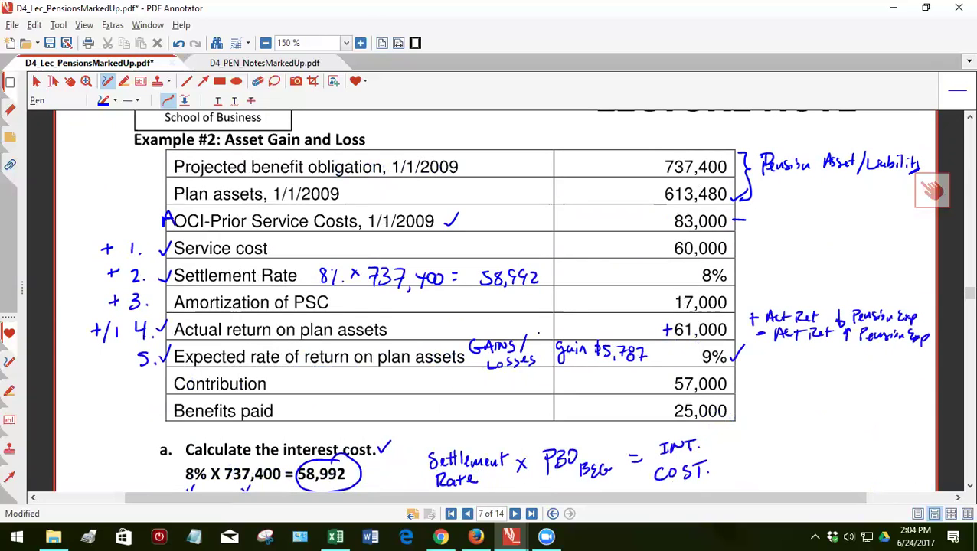
pyautogui.moveTo(548, 342); pyautogui.dragTo(579, 337)
pyautogui.moveTo(574, 330); pyautogui.dragTo(586, 329)
pyautogui.moveTo(351, 320)
pyautogui.mouseDown()
pyautogui.moveTo(303, 326)
pyautogui.moveTo(394, 322)
pyautogui.moveTo(306, 321)
pyautogui.mouseUp()
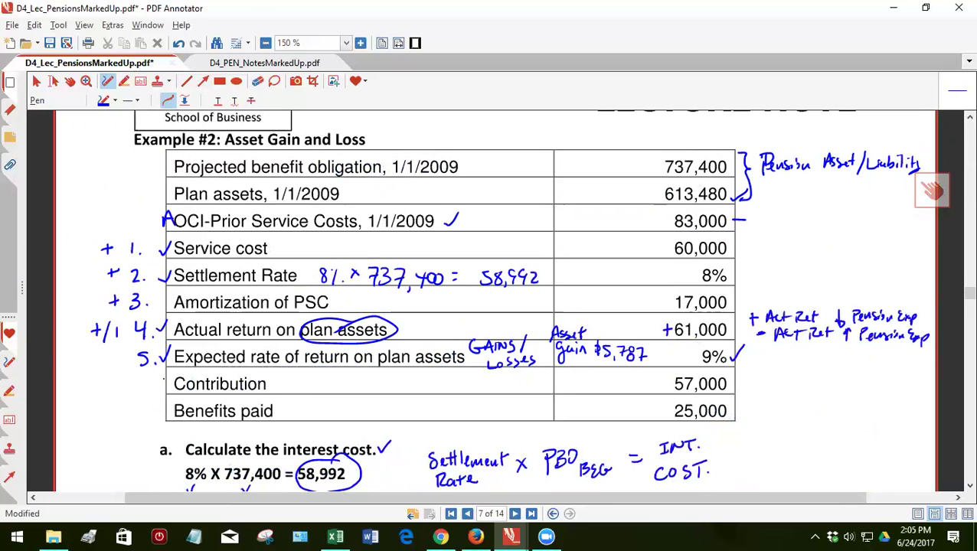
# Bracket Contribution and Benefits paid with the note 'Not part of Pension Exp.'.
pyautogui.moveTo(158, 376)
pyautogui.mouseDown()
pyautogui.moveTo(165, 408)
pyautogui.moveTo(156, 418)
pyautogui.moveTo(149, 371)
pyautogui.moveTo(144, 399)
pyautogui.moveTo(159, 415)
pyautogui.mouseUp()
pyautogui.moveTo(79, 387)
pyautogui.mouseDown()
pyautogui.moveTo(105, 375)
pyautogui.moveTo(76, 404)
pyautogui.moveTo(114, 382)
pyautogui.moveTo(119, 398)
pyautogui.moveTo(80, 419)
pyautogui.moveTo(123, 411)
pyautogui.moveTo(98, 431)
pyautogui.moveTo(120, 439)
pyautogui.mouseUp()
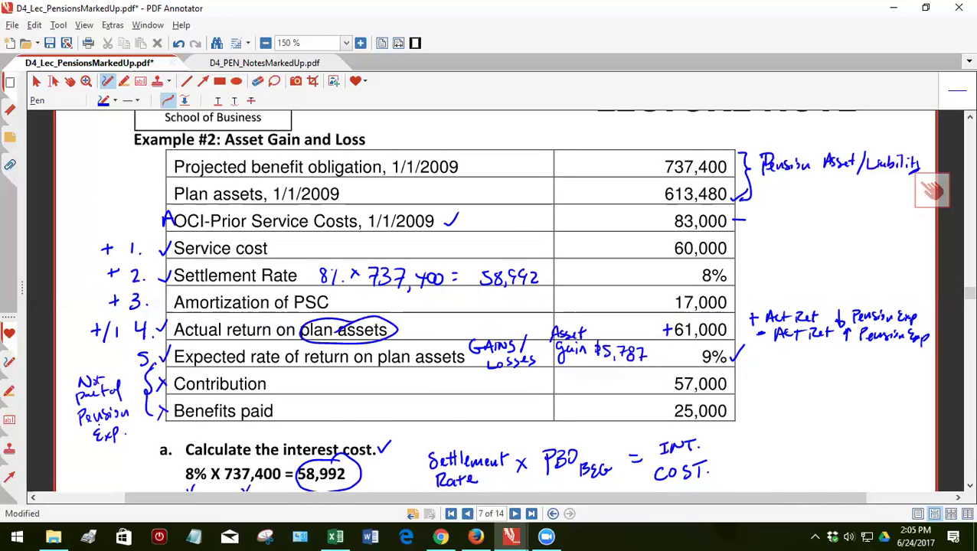
pyautogui.scroll(-5, 490, 299)
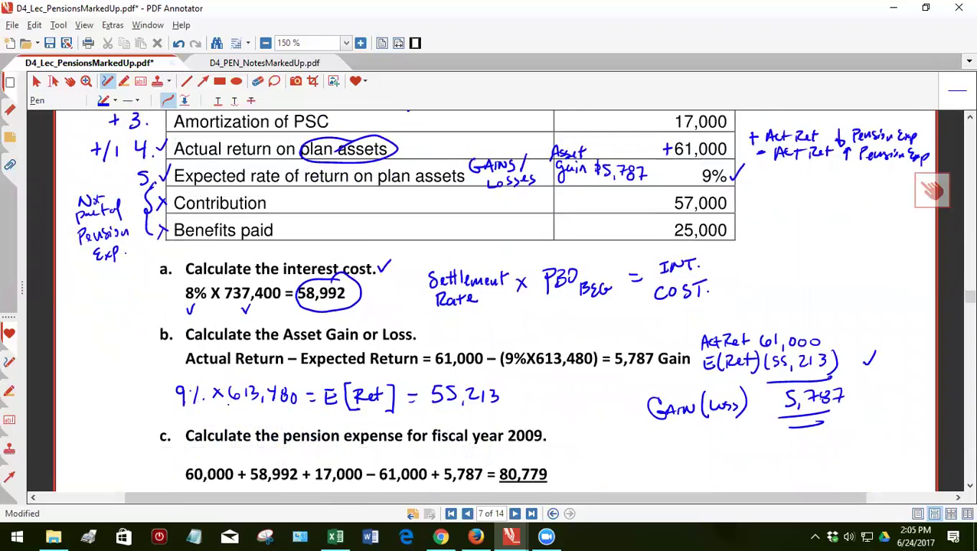
pyautogui.scroll(-3, 228, 403)
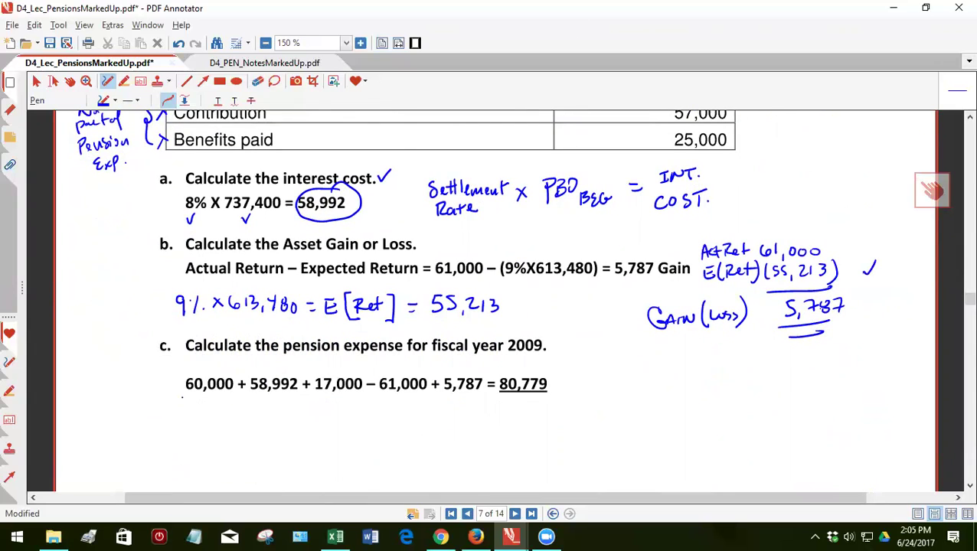
# Label the first term INT, tick part c, and underline 'pension expense'.
pyautogui.moveTo(181, 398); pyautogui.dragTo(184, 410)
pyautogui.moveTo(175, 398); pyautogui.dragTo(206, 398)
pyautogui.moveTo(200, 400); pyautogui.dragTo(200, 411)
pyautogui.moveTo(150, 337); pyautogui.dragTo(161, 331)
pyautogui.moveTo(307, 357); pyautogui.dragTo(364, 357)
# Complete the labels 'INT Cost +' and 'SVC Cost +' under the first two terms.
pyautogui.moveTo(185, 424)
pyautogui.mouseDown()
pyautogui.moveTo(187, 434)
pyautogui.moveTo(192, 428)
pyautogui.mouseUp()
pyautogui.moveTo(203, 425)
pyautogui.mouseDown()
pyautogui.moveTo(197, 434)
pyautogui.moveTo(214, 423)
pyautogui.mouseUp()
pyautogui.moveTo(209, 423)
pyautogui.mouseDown()
pyautogui.moveTo(209, 435)
pyautogui.moveTo(240, 420)
pyautogui.mouseUp()
pyautogui.moveTo(234, 414)
pyautogui.mouseDown()
pyautogui.moveTo(256, 403)
pyautogui.moveTo(257, 412)
pyautogui.mouseUp()
pyautogui.moveTo(264, 400)
pyautogui.mouseDown()
pyautogui.moveTo(281, 409)
pyautogui.moveTo(263, 430)
pyautogui.mouseUp()
pyautogui.moveTo(268, 423); pyautogui.dragTo(274, 429)
pyautogui.moveTo(283, 418)
pyautogui.mouseDown()
pyautogui.moveTo(282, 430)
pyautogui.moveTo(308, 413)
pyautogui.mouseUp()
pyautogui.moveTo(314, 393)
pyautogui.mouseDown()
pyautogui.moveTo(311, 405)
pyautogui.moveTo(320, 405)
pyautogui.mouseUp()
# Label the remaining terms 'AMORT PSC', '− (ACT Ret)' and '+ Asset gain'.
pyautogui.moveTo(312, 400); pyautogui.dragTo(340, 398)
pyautogui.moveTo(342, 406); pyautogui.dragTo(350, 407)
pyautogui.moveTo(352, 397); pyautogui.dragTo(359, 396)
pyautogui.moveTo(356, 397); pyautogui.dragTo(316, 429)
pyautogui.moveTo(317, 418)
pyautogui.mouseDown()
pyautogui.moveTo(338, 429)
pyautogui.moveTo(372, 409)
pyautogui.moveTo(380, 429)
pyautogui.mouseUp()
pyautogui.moveTo(387, 406)
pyautogui.mouseDown()
pyautogui.moveTo(388, 418)
pyautogui.moveTo(407, 410)
pyautogui.mouseUp()
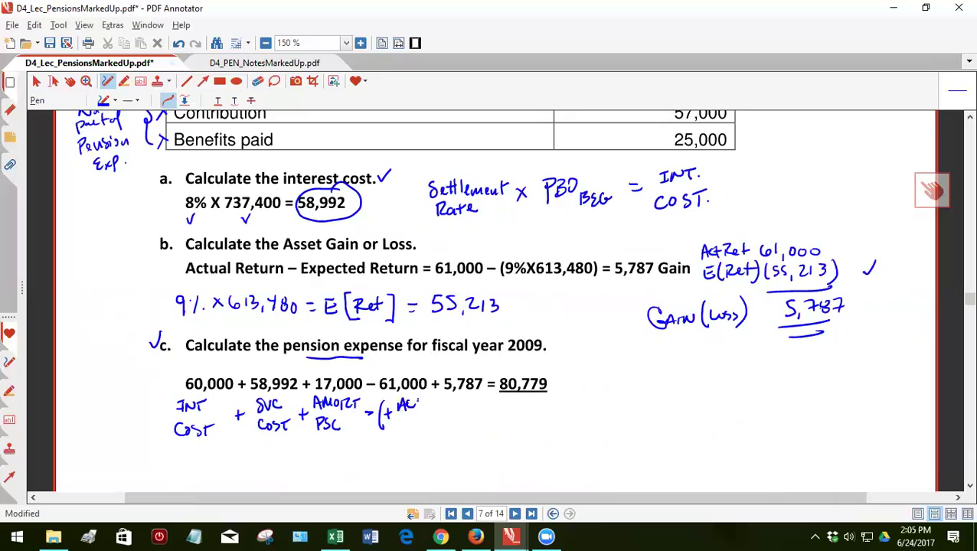
pyautogui.moveTo(411, 397)
pyautogui.mouseDown()
pyautogui.moveTo(421, 408)
pyautogui.moveTo(406, 429)
pyautogui.moveTo(425, 435)
pyautogui.mouseUp()
pyautogui.moveTo(439, 406)
pyautogui.mouseDown()
pyautogui.moveTo(440, 424)
pyautogui.moveTo(489, 400)
pyautogui.moveTo(461, 444)
pyautogui.moveTo(480, 425)
pyautogui.moveTo(492, 434)
pyautogui.mouseUp()
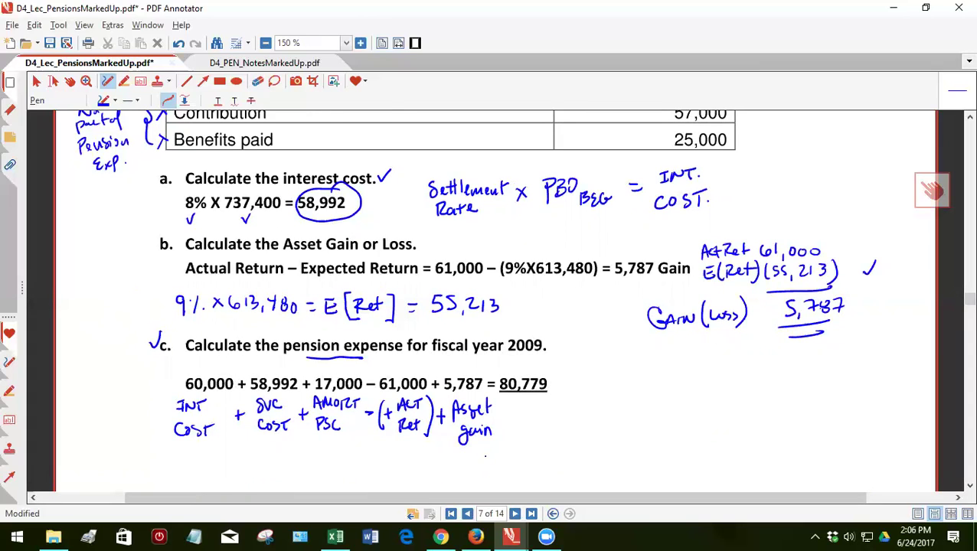
# Write '= Pension Expense' under the 80,779 result.
pyautogui.scroll(-1, 583, 429)
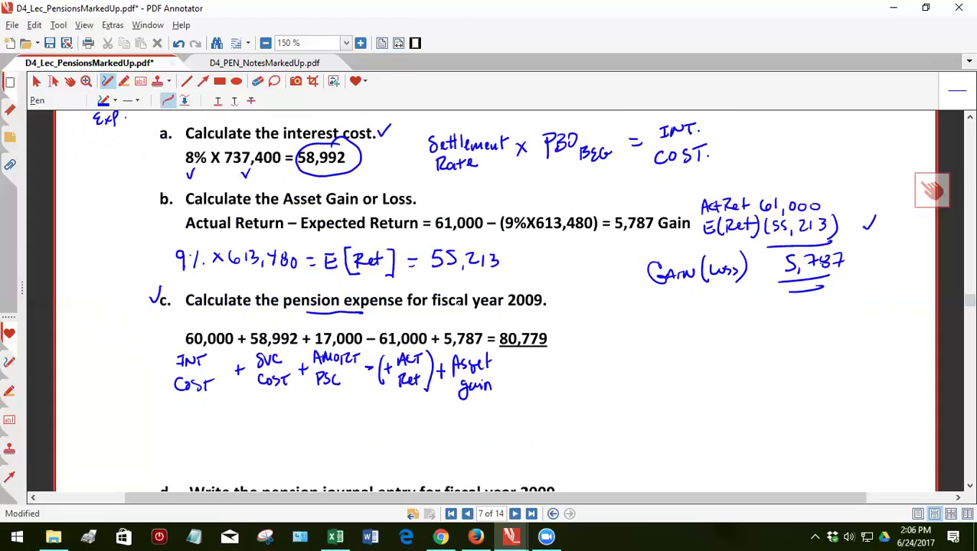
pyautogui.moveTo(509, 368); pyautogui.dragTo(597, 364)
pyautogui.click(581, 357)
pyautogui.moveTo(539, 382)
pyautogui.mouseDown()
pyautogui.moveTo(557, 401)
pyautogui.moveTo(600, 393)
pyautogui.mouseUp()
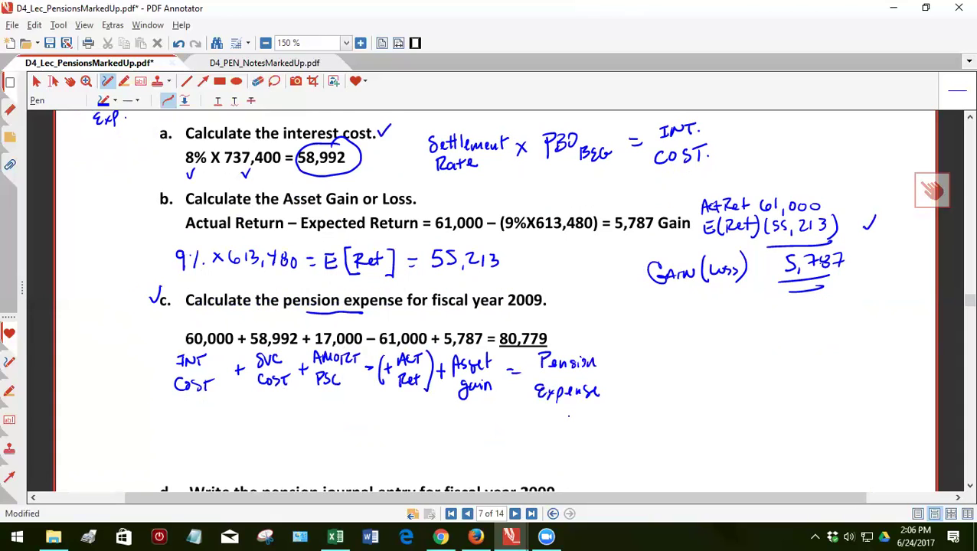
# Draw a curved arrow from part c's 80,779 down to the DR column of part d's journal entry.
pyautogui.scroll(-5, 555, 410)
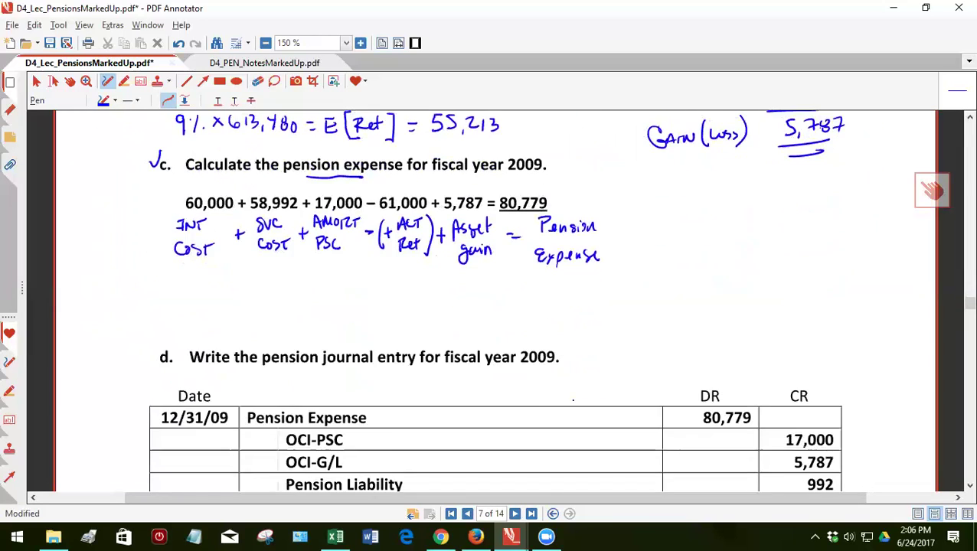
pyautogui.scroll(-3, 573, 399)
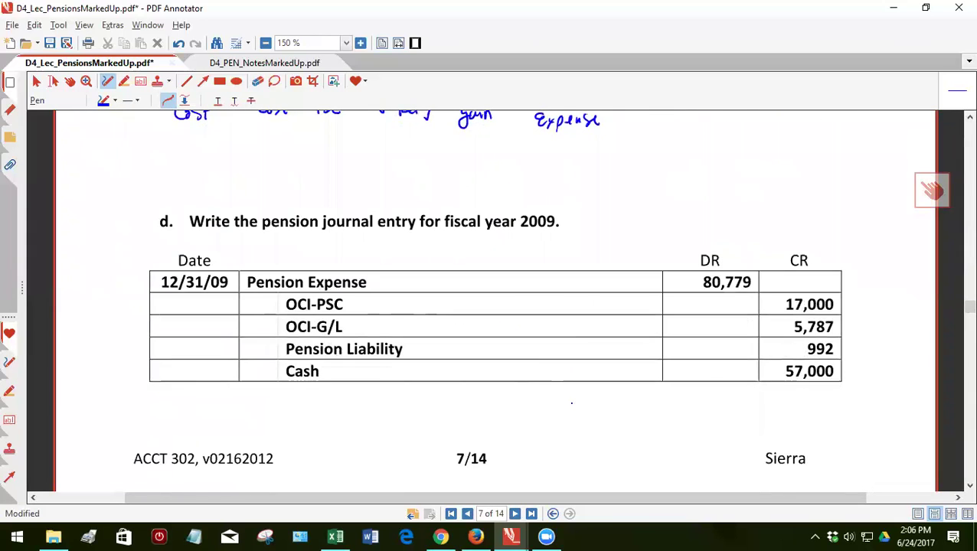
pyautogui.scroll(3, 582, 152)
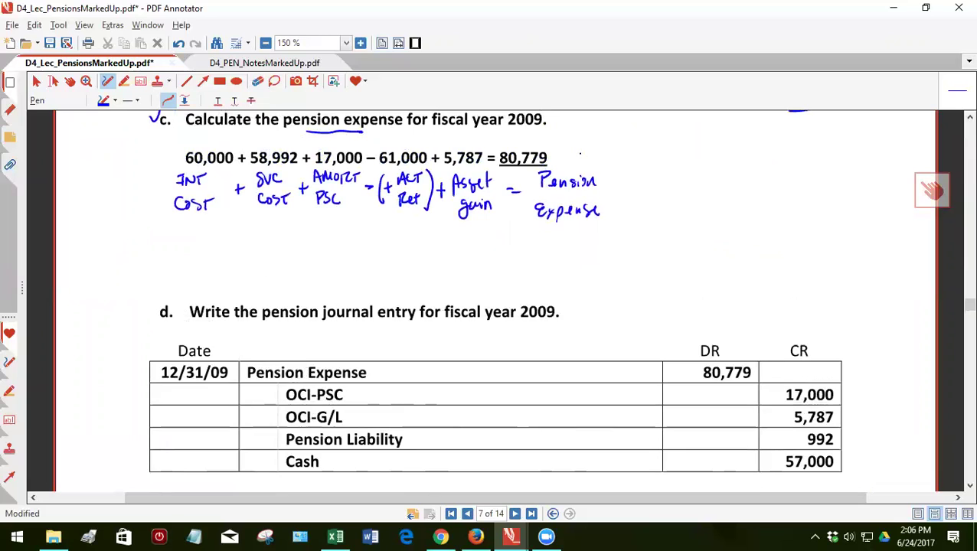
pyautogui.moveTo(555, 156)
pyautogui.mouseDown()
pyautogui.moveTo(629, 168)
pyautogui.moveTo(688, 358)
pyautogui.mouseUp()
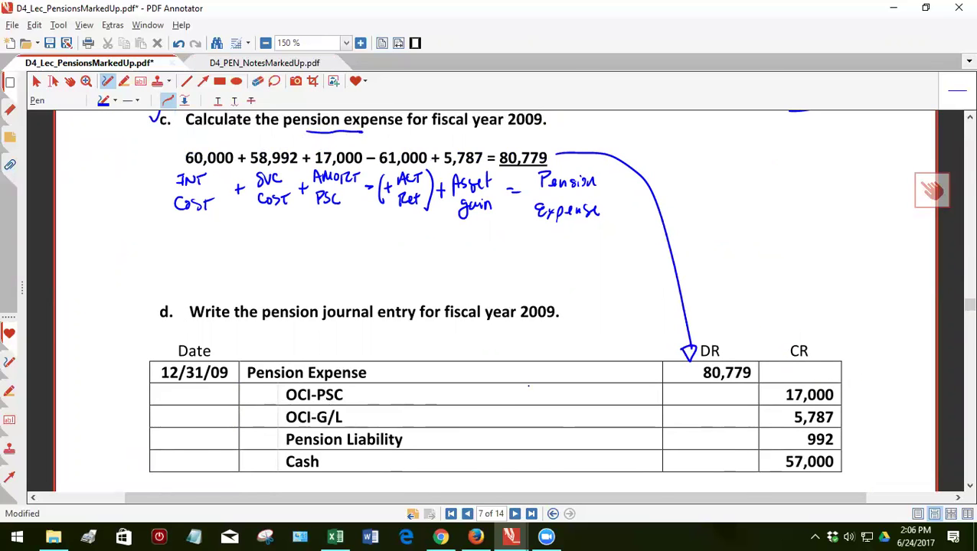
pyautogui.scroll(13, 528, 386)
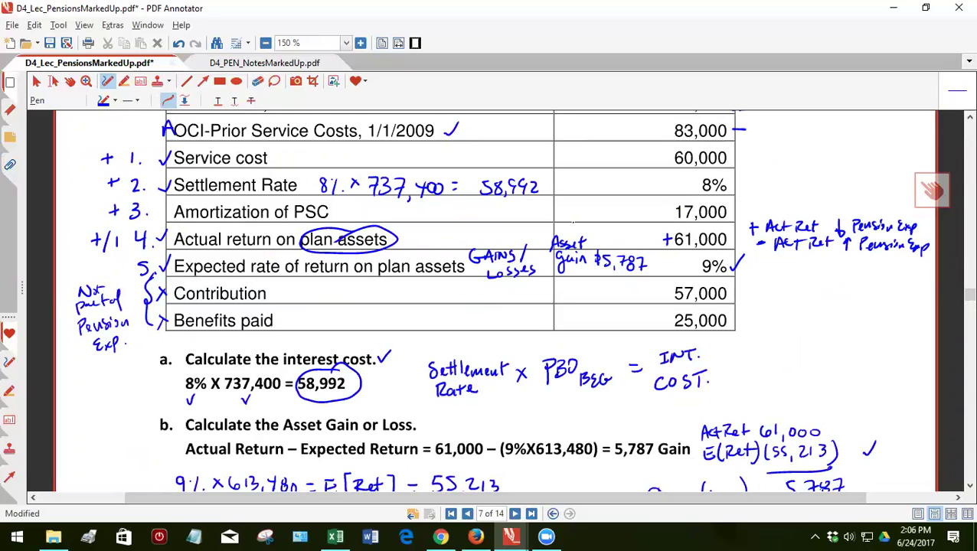
# Tick the Amortization of PSC row and circle its 17,000 amount.
pyautogui.moveTo(558, 211); pyautogui.dragTo(573, 204)
pyautogui.moveTo(716, 201)
pyautogui.mouseDown()
pyautogui.moveTo(675, 224)
pyautogui.moveTo(741, 209)
pyautogui.moveTo(687, 200)
pyautogui.mouseUp()
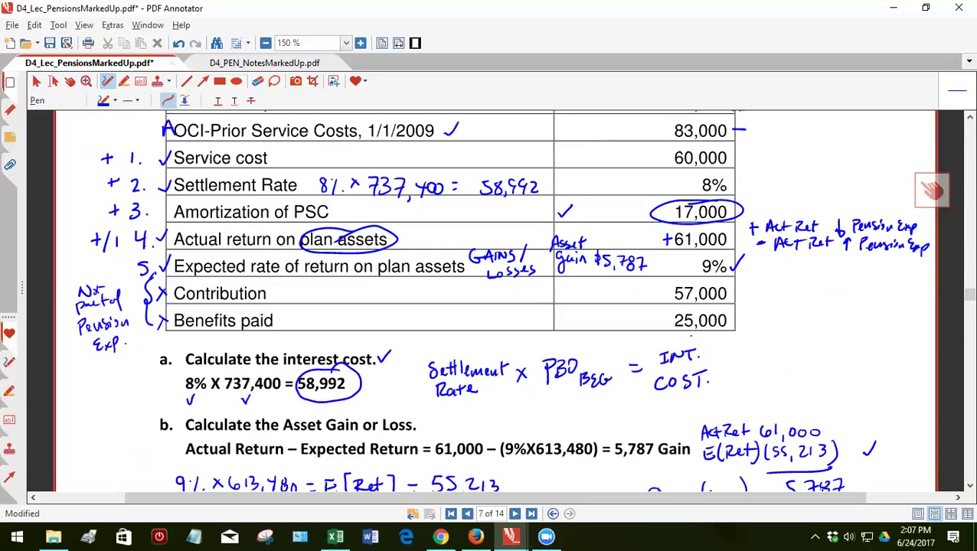
pyautogui.scroll(-1, 931, 191)
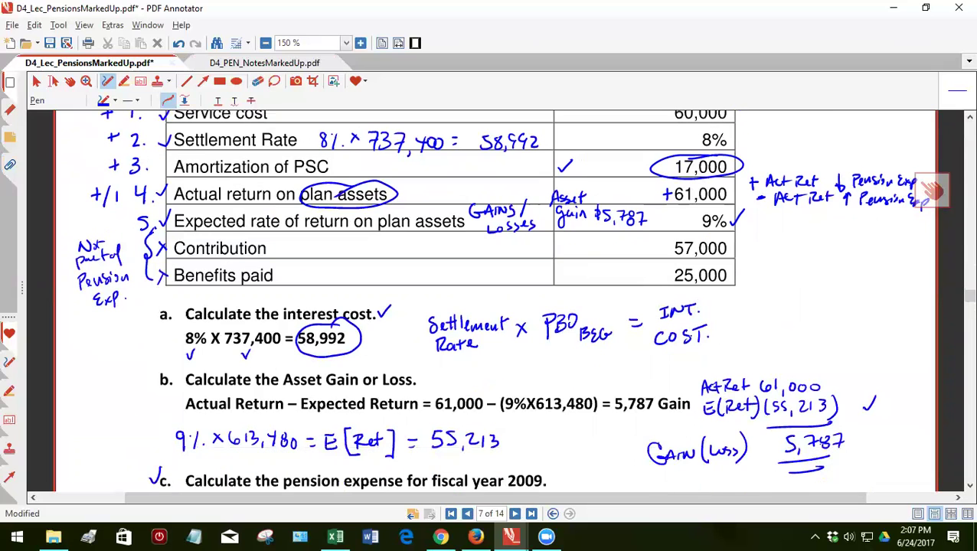
pyautogui.scroll(2, 931, 190)
pyautogui.scroll(-10, 932, 191)
pyautogui.scroll(-1, 931, 191)
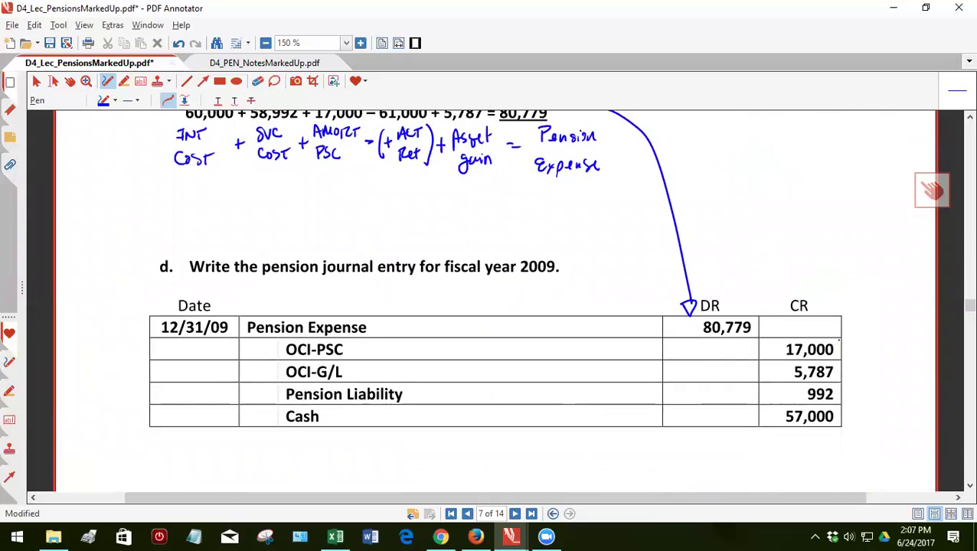
# Tick the 17,000 and 5,787 journal credits and mark the 57,000 line.
pyautogui.moveTo(840, 339); pyautogui.dragTo(853, 328)
pyautogui.moveTo(834, 366); pyautogui.dragTo(847, 354)
pyautogui.moveTo(840, 406)
pyautogui.mouseDown()
pyautogui.moveTo(769, 425)
pyautogui.moveTo(851, 412)
pyautogui.mouseUp()
# Write 'aka Funding Payment' beside Contribution.
pyautogui.scroll(1, 852, 412)
pyautogui.scroll(8, 756, 375)
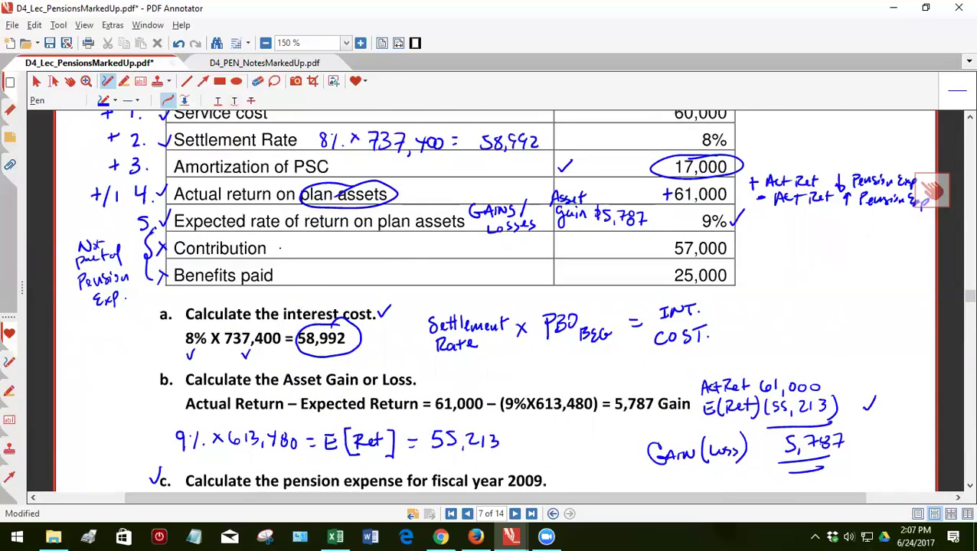
pyautogui.moveTo(278, 246)
pyautogui.mouseDown()
pyautogui.moveTo(318, 250)
pyautogui.moveTo(328, 231)
pyautogui.moveTo(338, 245)
pyautogui.moveTo(348, 237)
pyautogui.moveTo(365, 246)
pyautogui.moveTo(369, 268)
pyautogui.moveTo(389, 239)
pyautogui.moveTo(406, 259)
pyautogui.moveTo(411, 244)
pyautogui.moveTo(439, 248)
pyautogui.moveTo(444, 234)
pyautogui.mouseUp()
pyautogui.moveTo(437, 244); pyautogui.dragTo(456, 239)
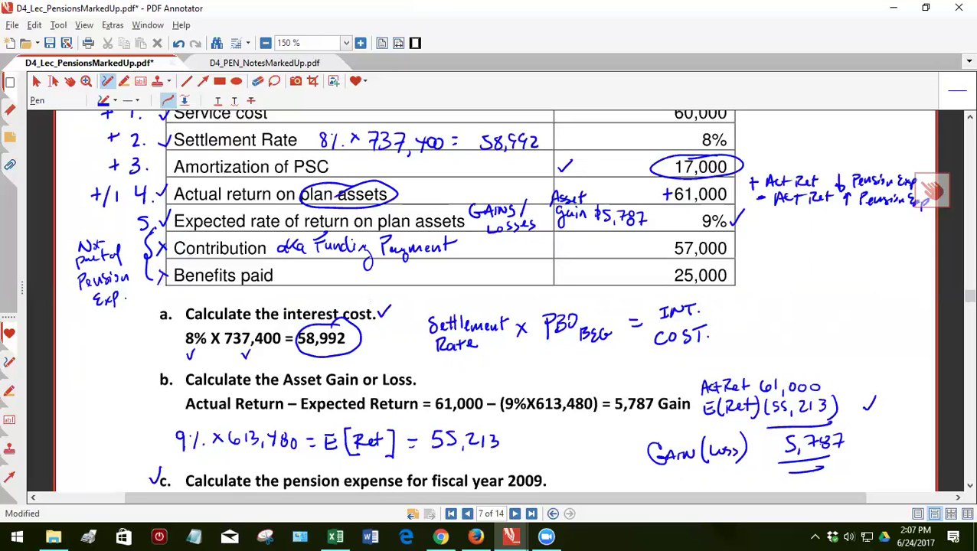
# Tick the 57,000 cash credit and the OCI-PSC and OCI-G/L account names.
pyautogui.scroll(-10, 480, 260)
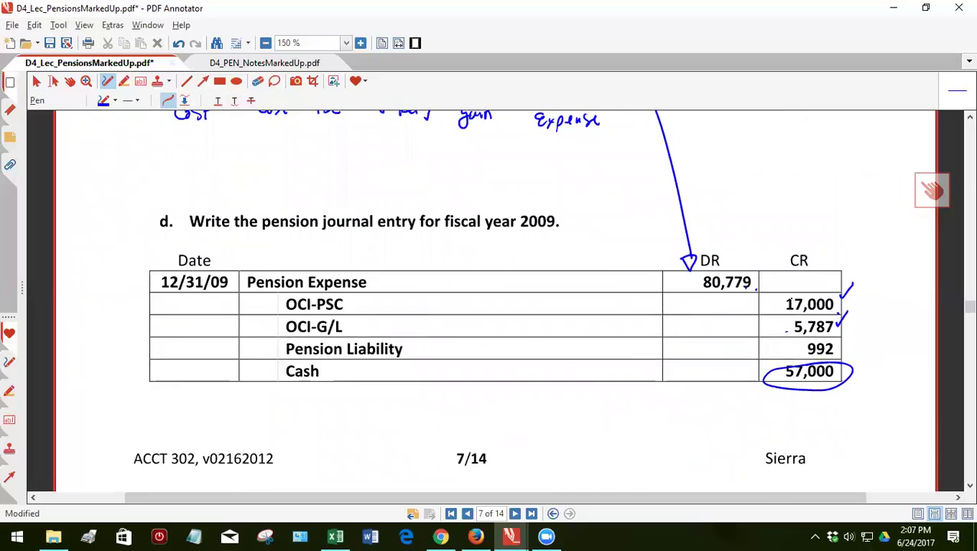
pyautogui.moveTo(859, 374); pyautogui.dragTo(876, 369)
pyautogui.moveTo(839, 336)
pyautogui.mouseDown()
pyautogui.moveTo(764, 337)
pyautogui.moveTo(796, 359)
pyautogui.moveTo(847, 358)
pyautogui.moveTo(825, 336)
pyautogui.moveTo(865, 354)
pyautogui.moveTo(907, 343)
pyautogui.moveTo(897, 357)
pyautogui.mouseUp()
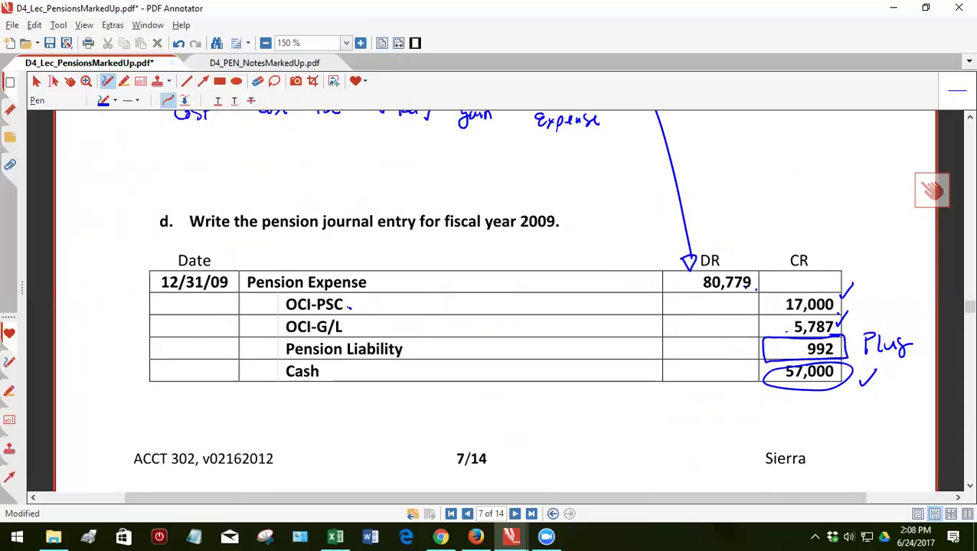
pyautogui.moveTo(348, 305); pyautogui.dragTo(365, 296)
pyautogui.moveTo(345, 327); pyautogui.dragTo(358, 322)
# Sketch a blank Pension Asset/Liab T-account beside the journal entry.
pyautogui.scroll(-1, 463, 349)
pyautogui.scroll(-1, 463, 349)
pyautogui.scroll(4, 476, 347)
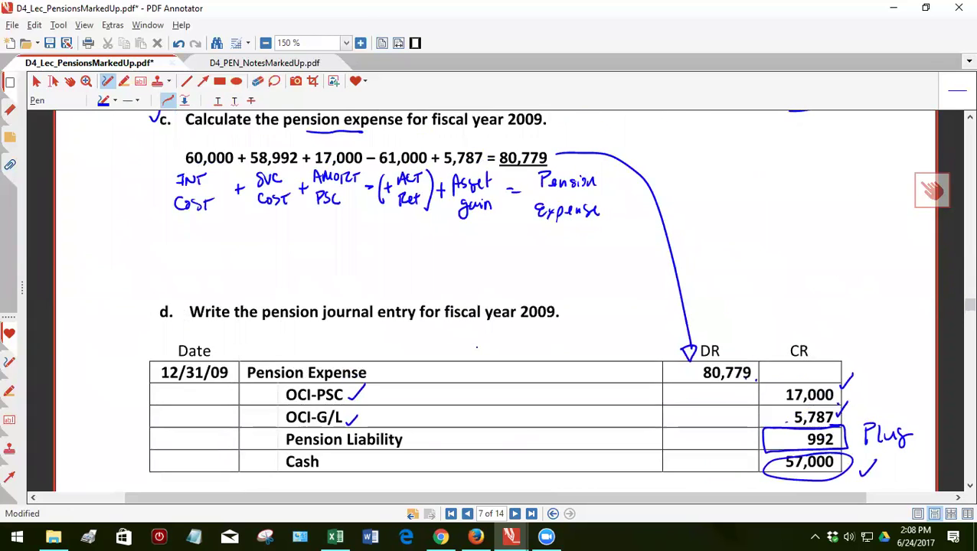
pyautogui.moveTo(718, 187); pyautogui.dragTo(847, 180)
pyautogui.moveTo(784, 188); pyautogui.dragTo(796, 305)
pyautogui.moveTo(734, 282); pyautogui.dragTo(839, 277)
pyautogui.moveTo(715, 169)
pyautogui.mouseDown()
pyautogui.moveTo(718, 186)
pyautogui.moveTo(780, 182)
pyautogui.moveTo(804, 165)
pyautogui.moveTo(883, 169)
pyautogui.mouseUp()
# Look up 123,920 on page 6 and write it as the T-account opening balance.
pyautogui.scroll(6, 867, 223)
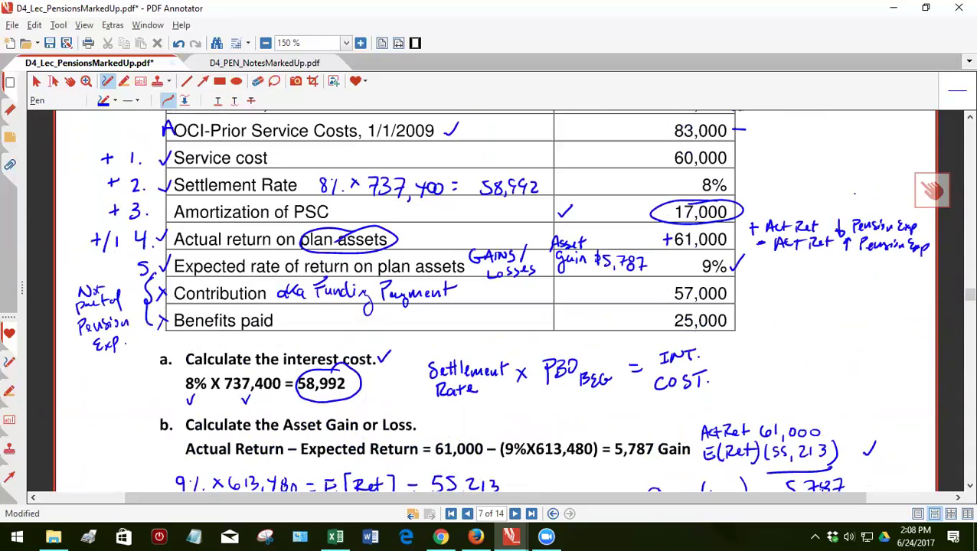
pyautogui.scroll(8, 854, 194)
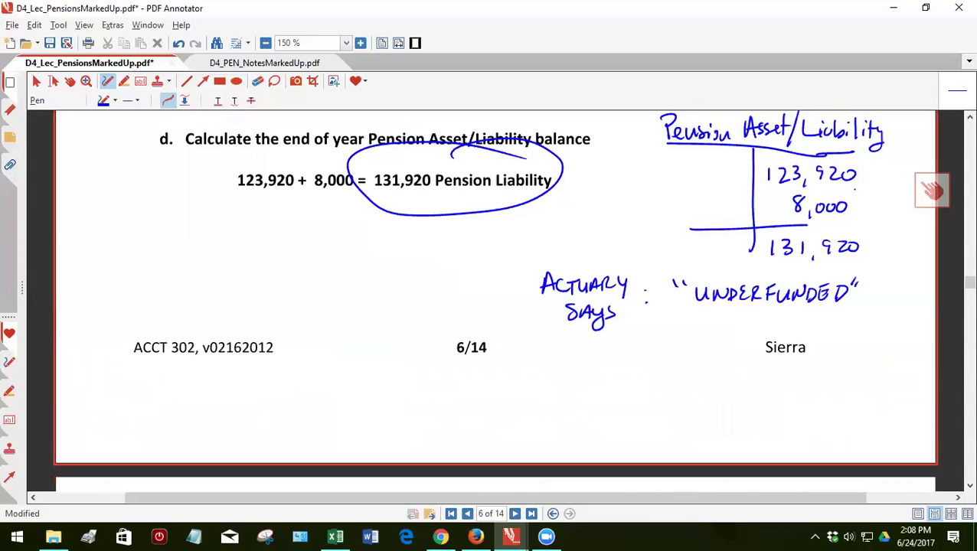
pyautogui.scroll(-12, 858, 188)
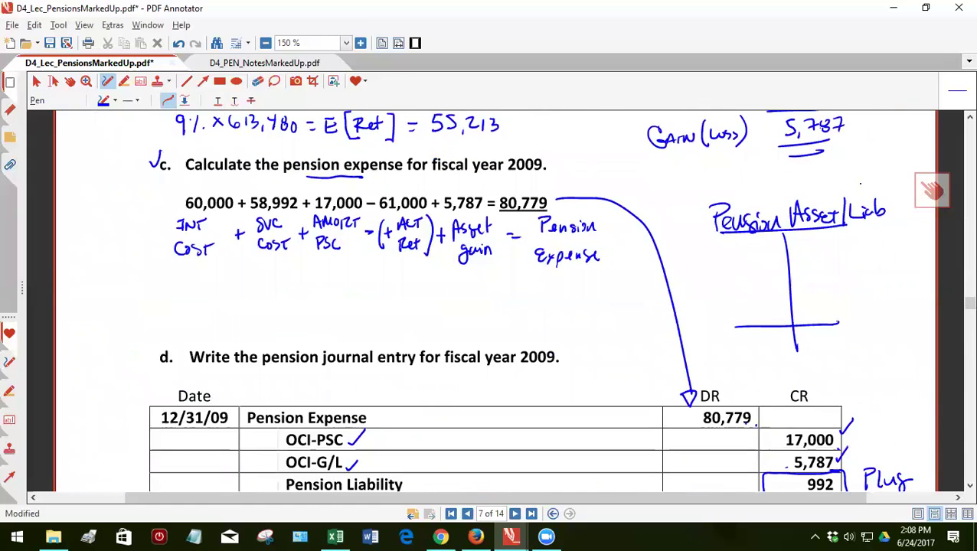
pyautogui.moveTo(801, 239)
pyautogui.mouseDown()
pyautogui.moveTo(803, 249)
pyautogui.moveTo(858, 246)
pyautogui.mouseUp()
pyautogui.moveTo(861, 236); pyautogui.dragTo(861, 237)
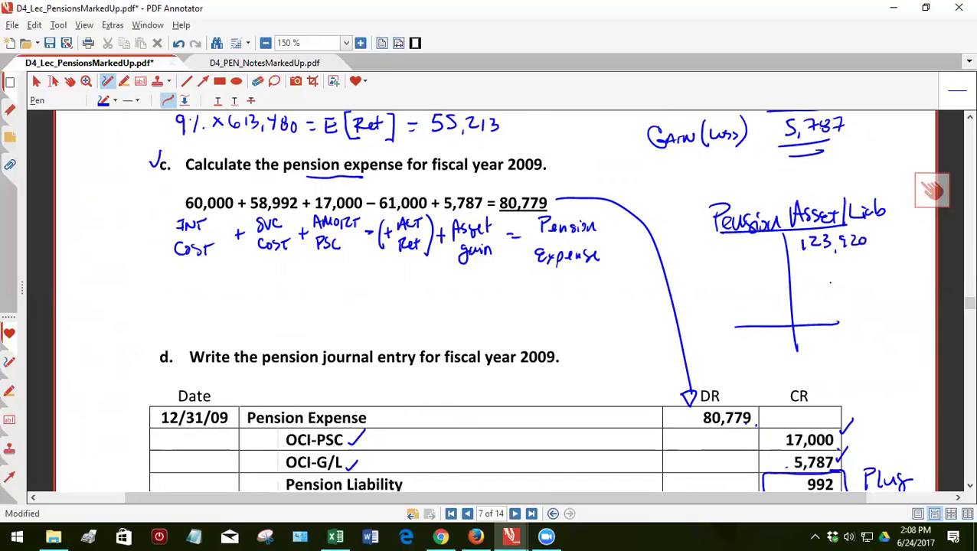
# Arrow the 992 plug into the T-account and write the 124,912 ending balance.
pyautogui.scroll(-3, 830, 282)
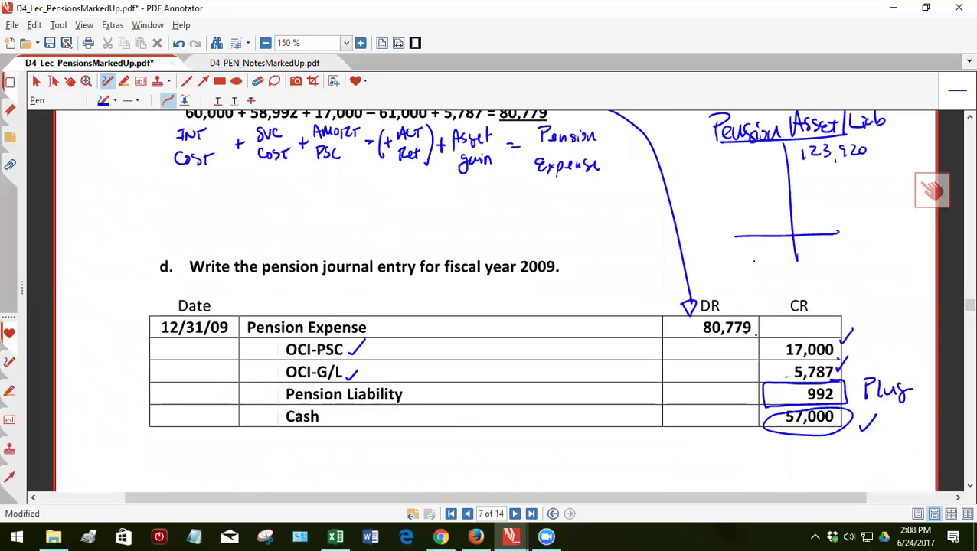
pyautogui.moveTo(842, 386)
pyautogui.mouseDown()
pyautogui.moveTo(894, 326)
pyautogui.moveTo(873, 228)
pyautogui.mouseUp()
pyautogui.moveTo(840, 194)
pyautogui.mouseDown()
pyautogui.moveTo(838, 207)
pyautogui.moveTo(874, 206)
pyautogui.mouseUp()
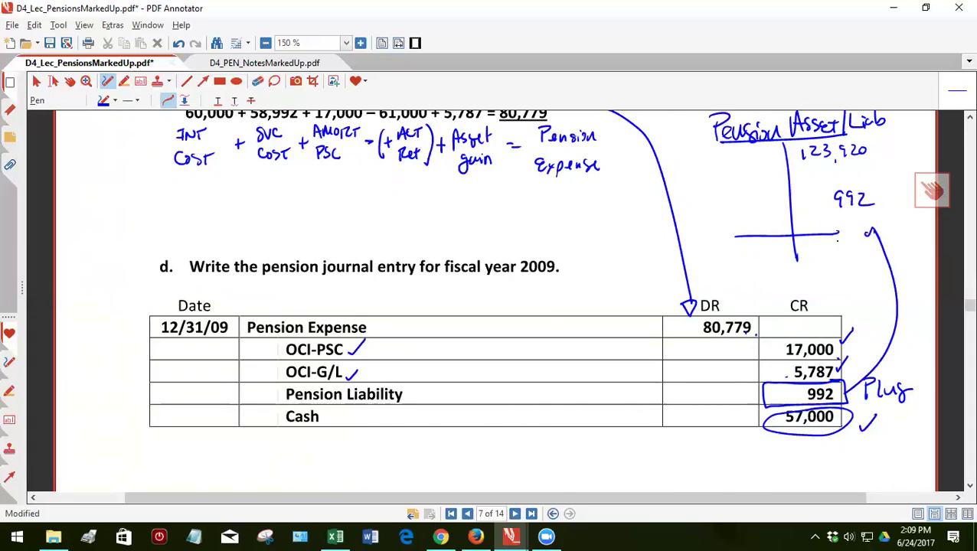
pyautogui.moveTo(810, 251); pyautogui.dragTo(811, 260)
pyautogui.moveTo(816, 248); pyautogui.dragTo(840, 253)
pyautogui.moveTo(839, 242)
pyautogui.mouseDown()
pyautogui.moveTo(839, 269)
pyautogui.moveTo(878, 261)
pyautogui.mouseUp()
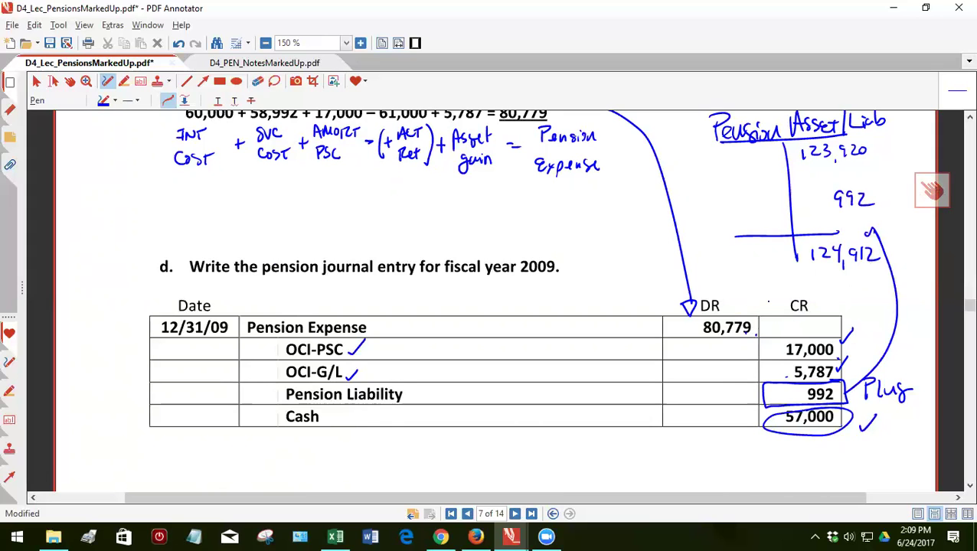
# Circle the 8% rate in part a and the Asset Gain or Loss heading in part b.
pyautogui.scroll(8, 490, 298)
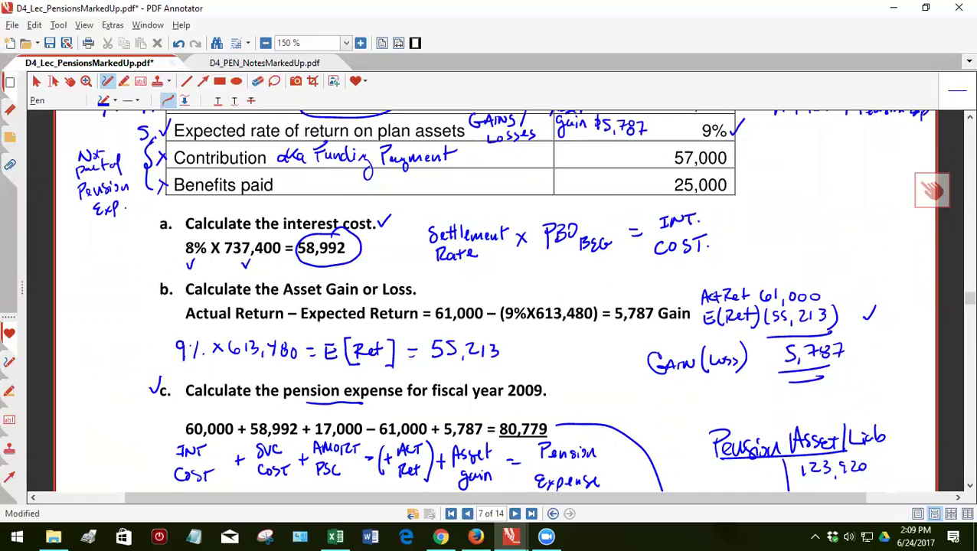
pyautogui.moveTo(199, 234)
pyautogui.mouseDown()
pyautogui.moveTo(181, 241)
pyautogui.moveTo(211, 230)
pyautogui.moveTo(172, 239)
pyautogui.mouseUp()
pyautogui.moveTo(403, 273)
pyautogui.mouseDown()
pyautogui.moveTo(277, 289)
pyautogui.moveTo(428, 294)
pyautogui.moveTo(364, 272)
pyautogui.mouseUp()
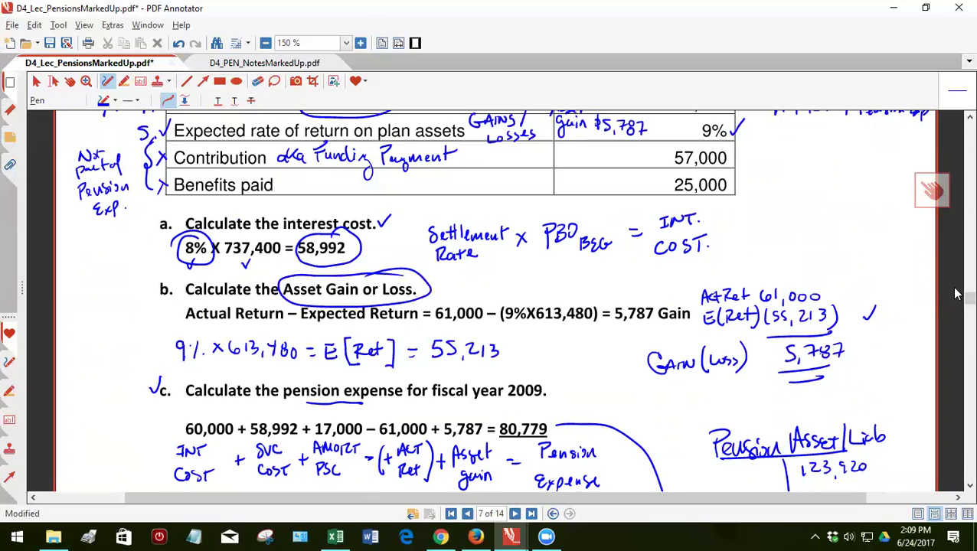
# Box the gain/loss working and title it 'Asset Gain or Loss'.
pyautogui.moveTo(863, 266)
pyautogui.mouseDown()
pyautogui.moveTo(662, 280)
pyautogui.moveTo(632, 375)
pyautogui.moveTo(868, 369)
pyautogui.moveTo(880, 266)
pyautogui.moveTo(833, 265)
pyautogui.mouseUp()
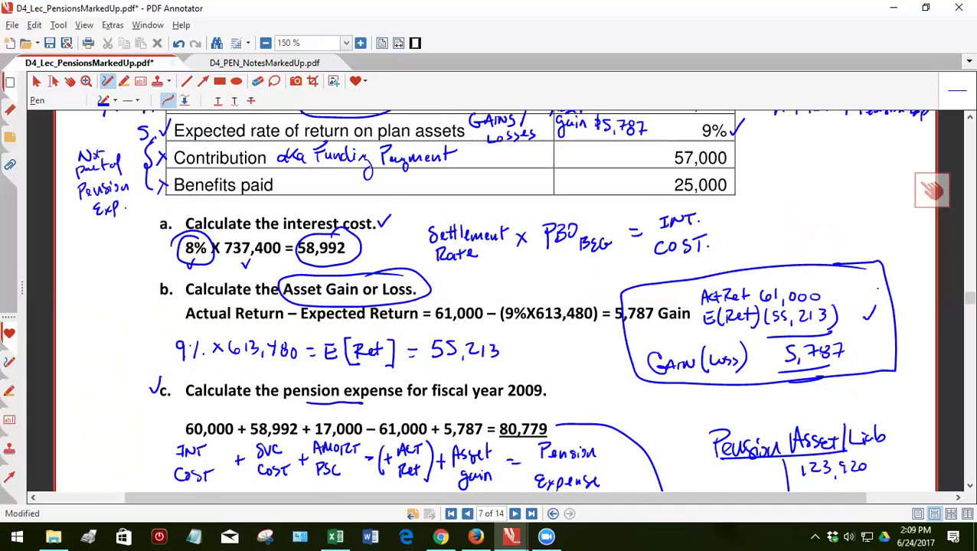
pyautogui.moveTo(684, 278)
pyautogui.mouseDown()
pyautogui.moveTo(693, 264)
pyautogui.moveTo(728, 265)
pyautogui.moveTo(742, 277)
pyautogui.moveTo(802, 257)
pyautogui.moveTo(819, 264)
pyautogui.mouseUp()
pyautogui.moveTo(820, 260); pyautogui.dragTo(842, 262)
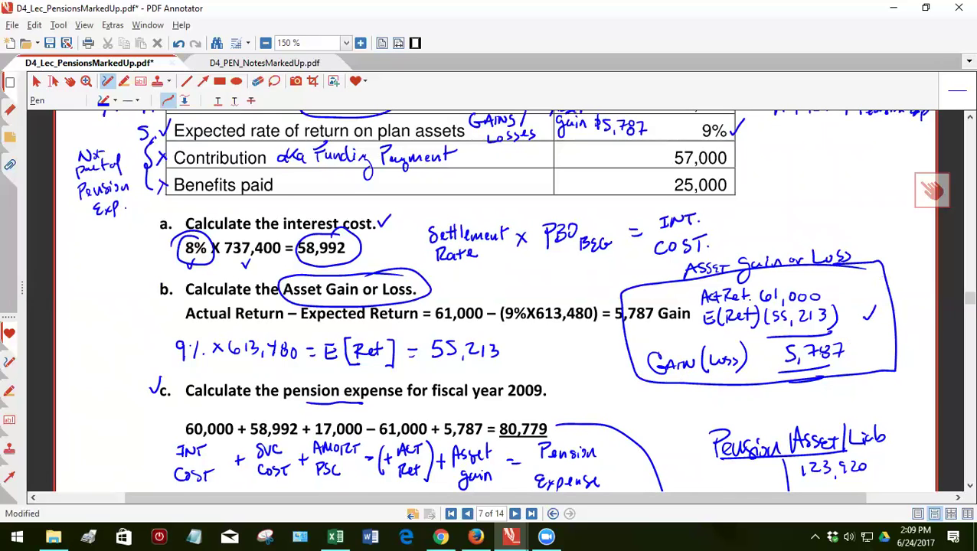
pyautogui.scroll(-5, 751, 300)
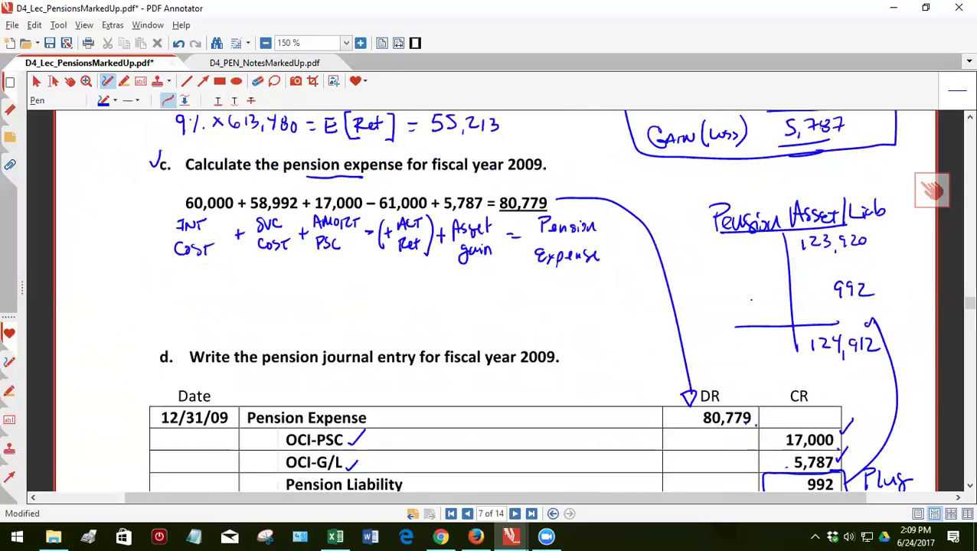
pyautogui.scroll(-2, 751, 300)
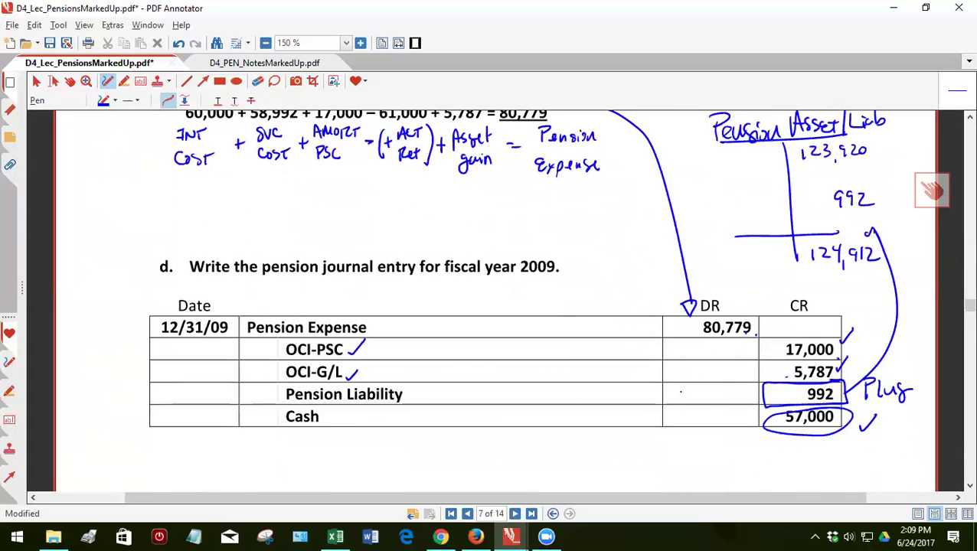